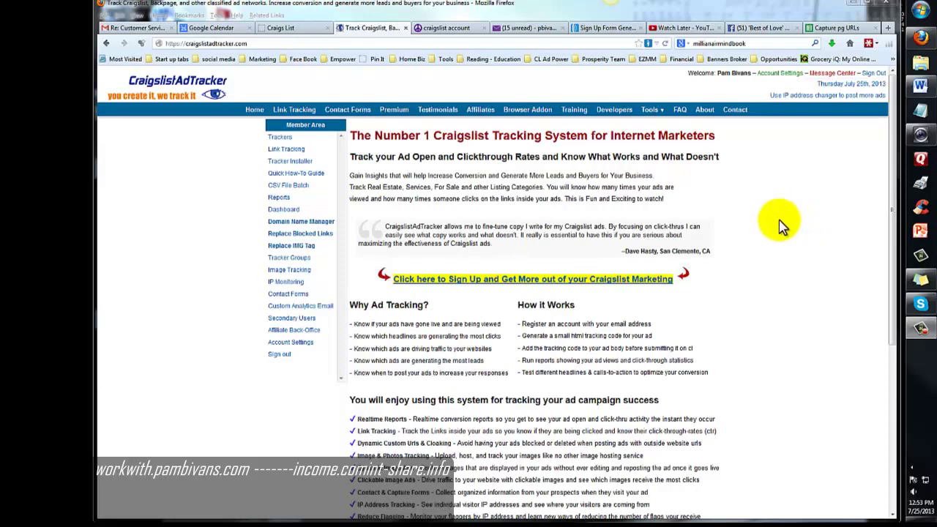
# Step: View the premium subscription options, then return to the member home page
pyautogui.click(630, 282)
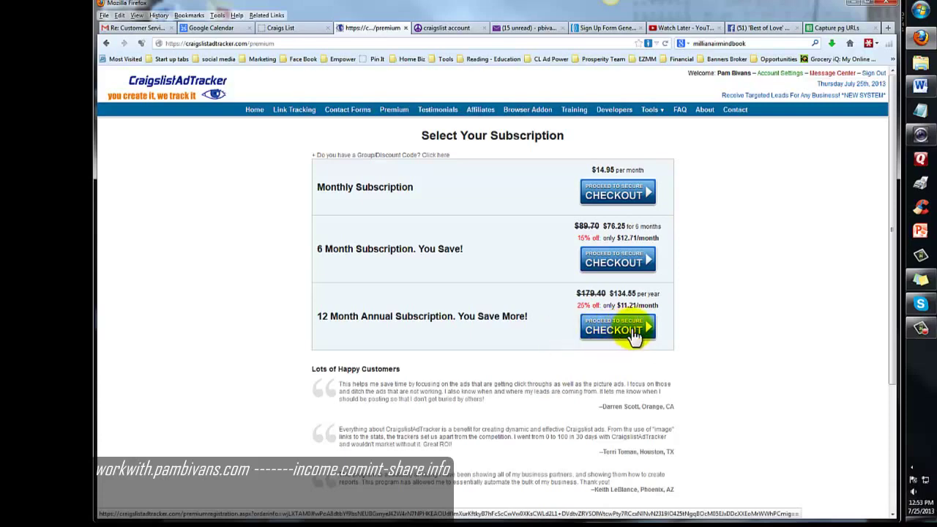
pyautogui.click(253, 109)
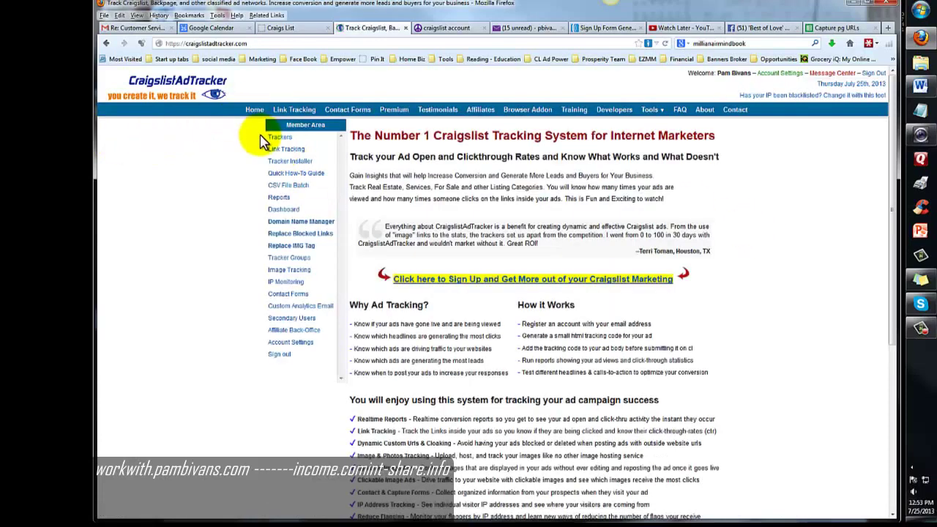
pyautogui.scroll(-5, 695, 219)
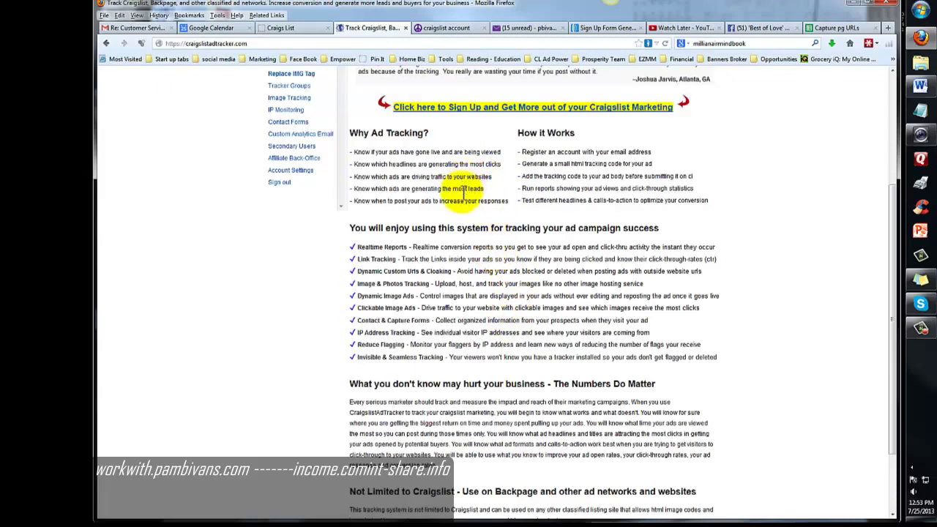
pyautogui.scroll(3, 461, 191)
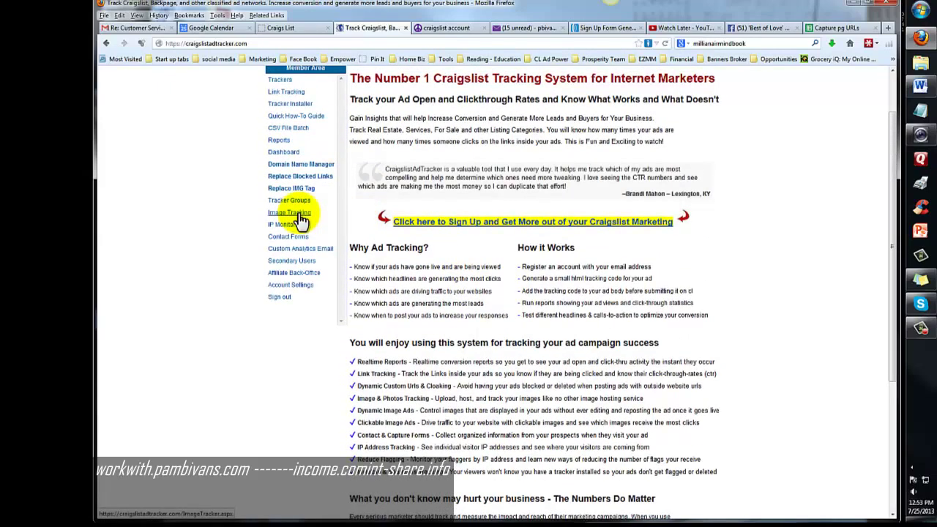
# Step: Open Image Tracking and browse the uploaded images with their codes and direct links
pyautogui.click(301, 219)
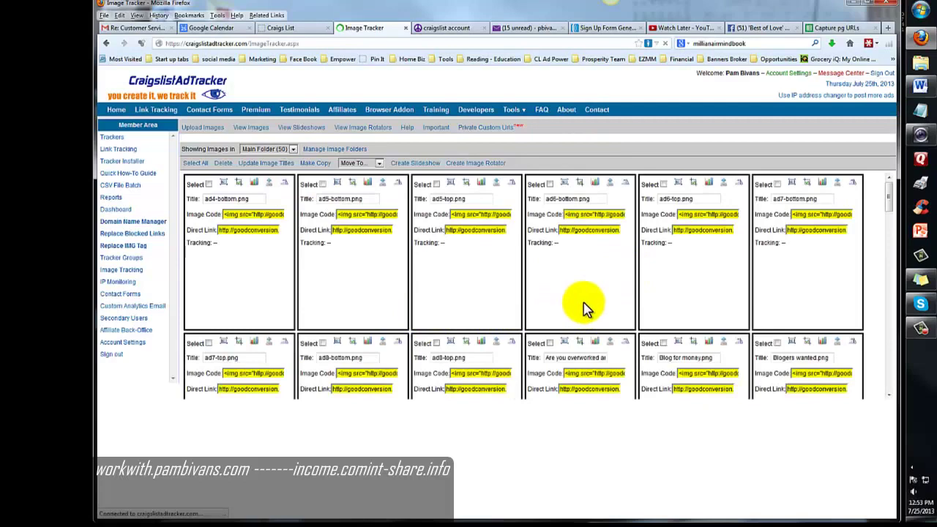
pyautogui.scroll(-3, 579, 262)
pyautogui.scroll(-2, 579, 262)
pyautogui.scroll(-2, 577, 263)
pyautogui.scroll(-2, 575, 263)
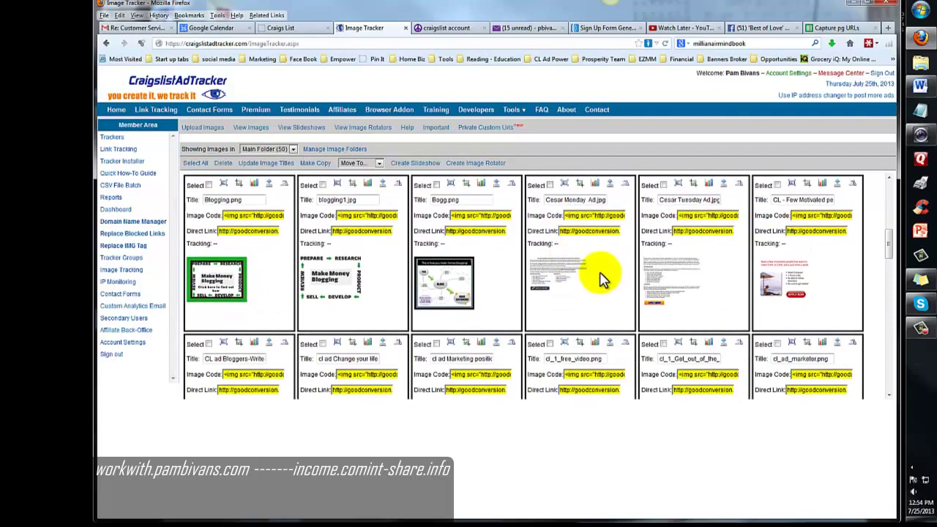
pyautogui.scroll(1, 599, 278)
pyautogui.scroll(2, 599, 274)
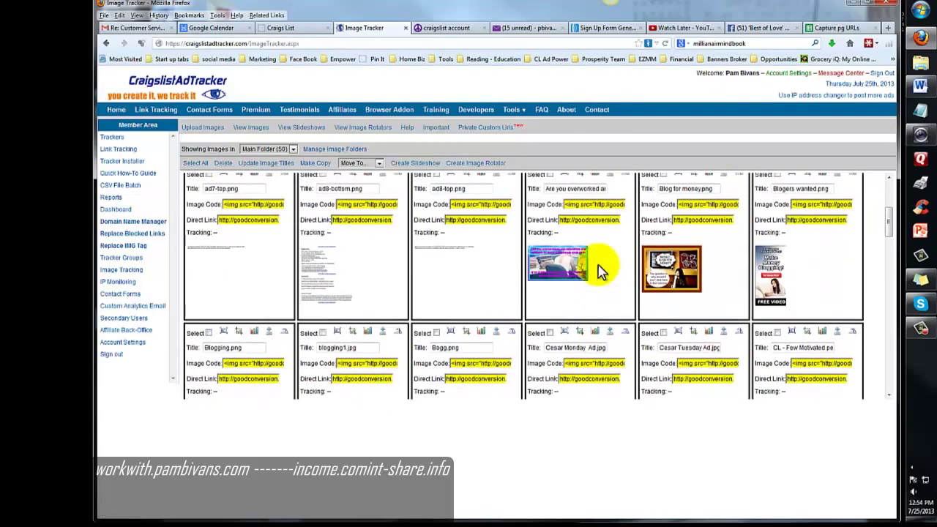
pyautogui.scroll(1, 599, 278)
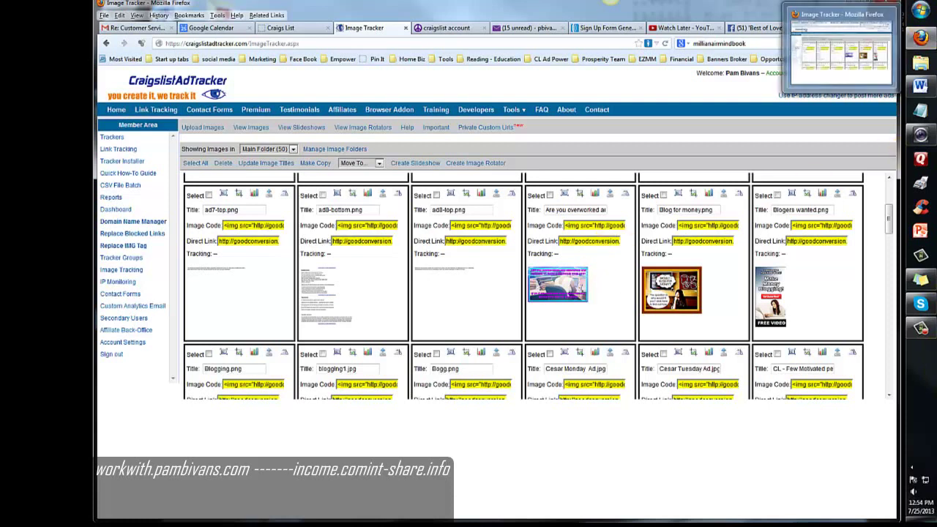
pyautogui.click(921, 231)
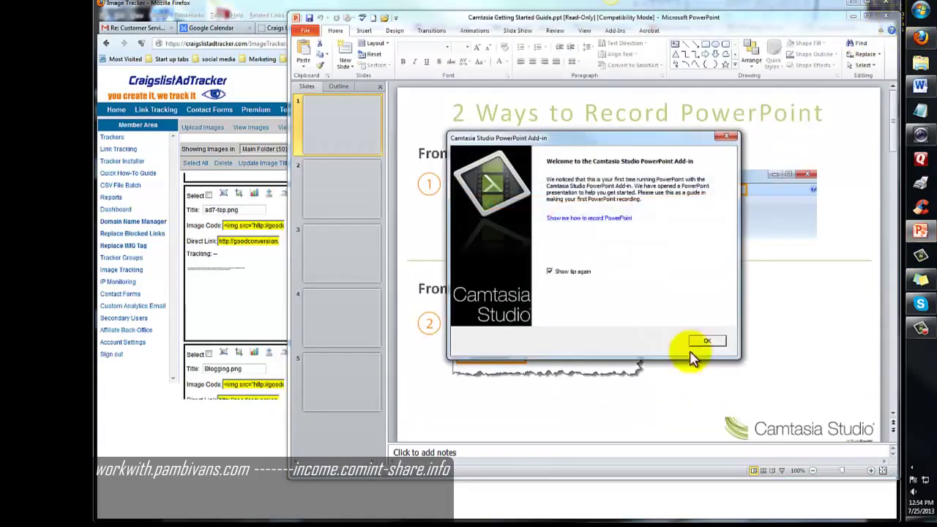
pyautogui.click(705, 341)
pyautogui.click(853, 16)
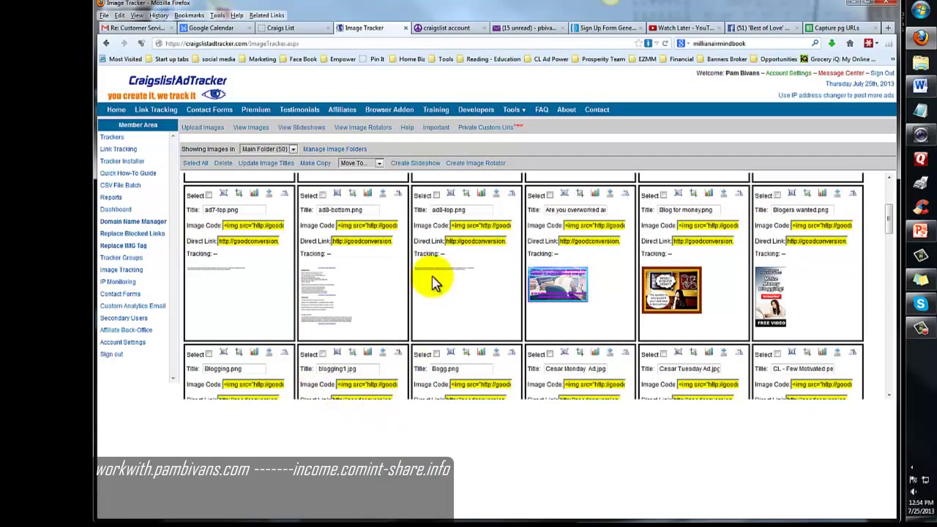
# Step: Go to the Upload Images page
pyautogui.scroll(-1, 482, 306)
pyautogui.scroll(-3, 482, 306)
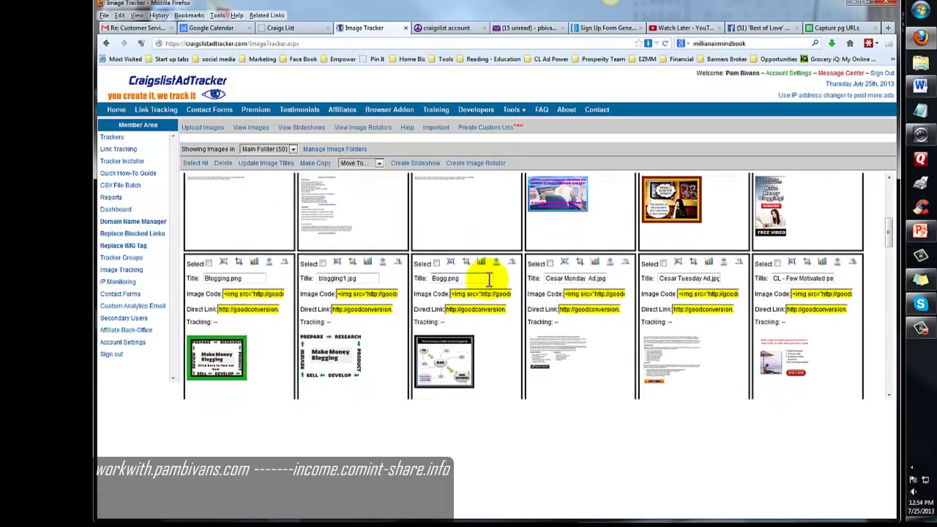
pyautogui.scroll(3, 487, 293)
pyautogui.scroll(4, 490, 285)
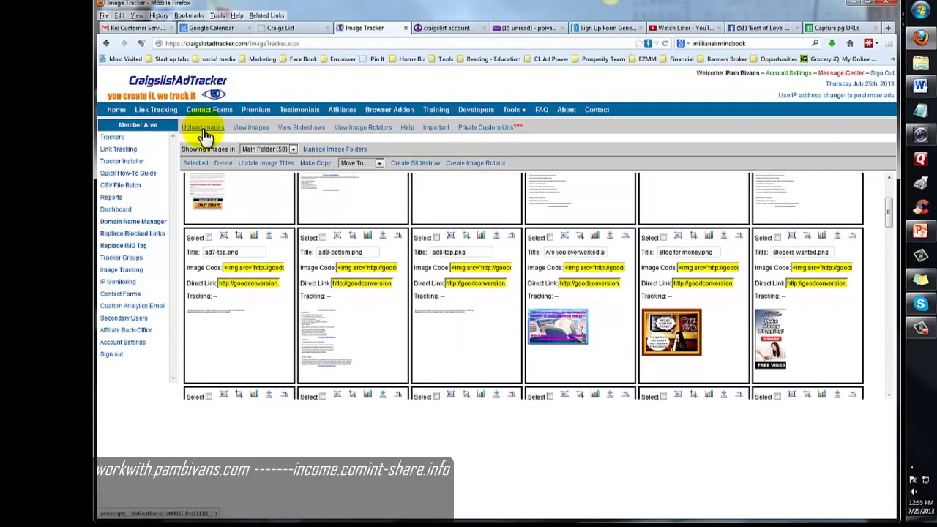
pyautogui.click(203, 132)
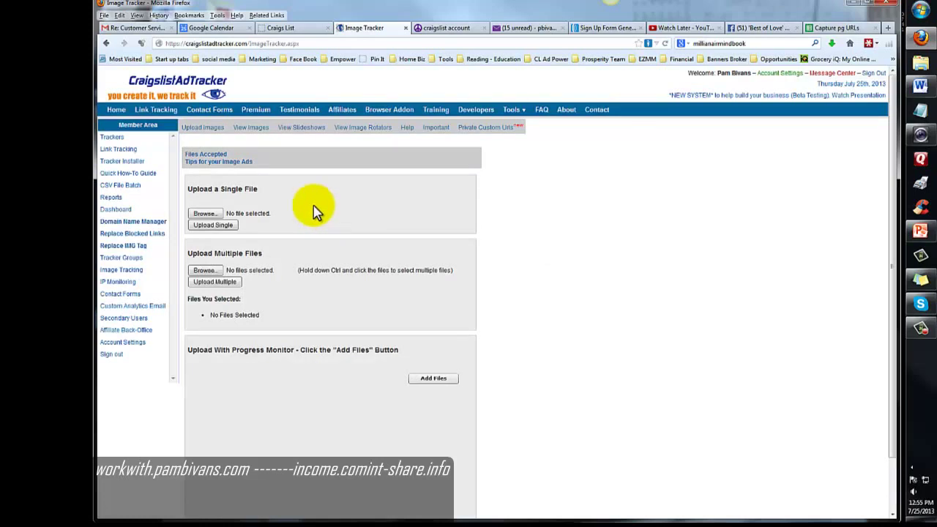
# Step: Choose Work from home blogging.png and Sales staff.png and upload them together
pyautogui.click(205, 271)
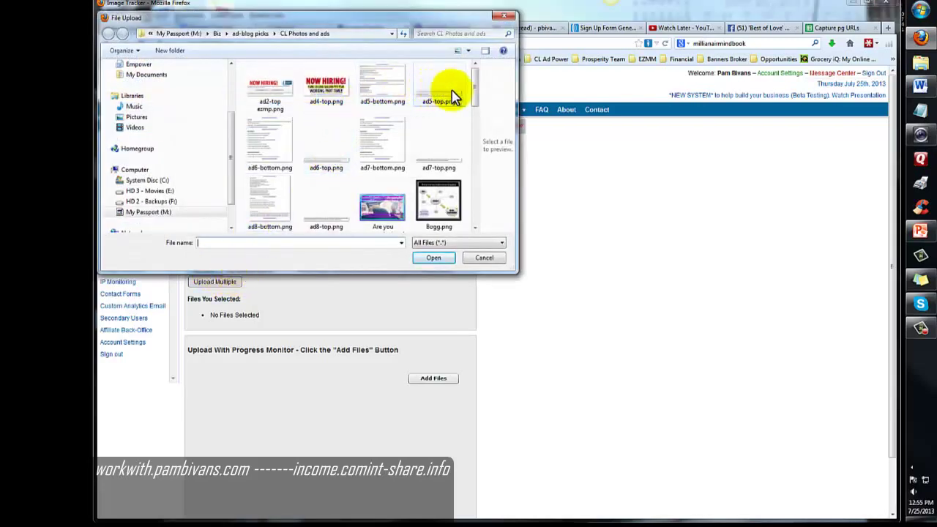
pyautogui.moveTo(475, 94); pyautogui.dragTo(496, 203)
pyautogui.click(326, 192)
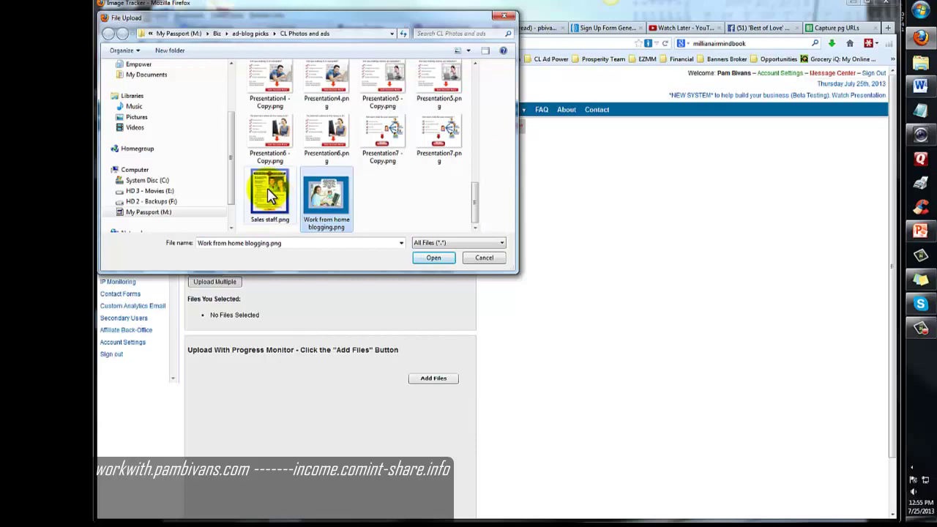
pyautogui.keyDown('ctrl'); pyautogui.click(271, 194); pyautogui.keyUp('ctrl')
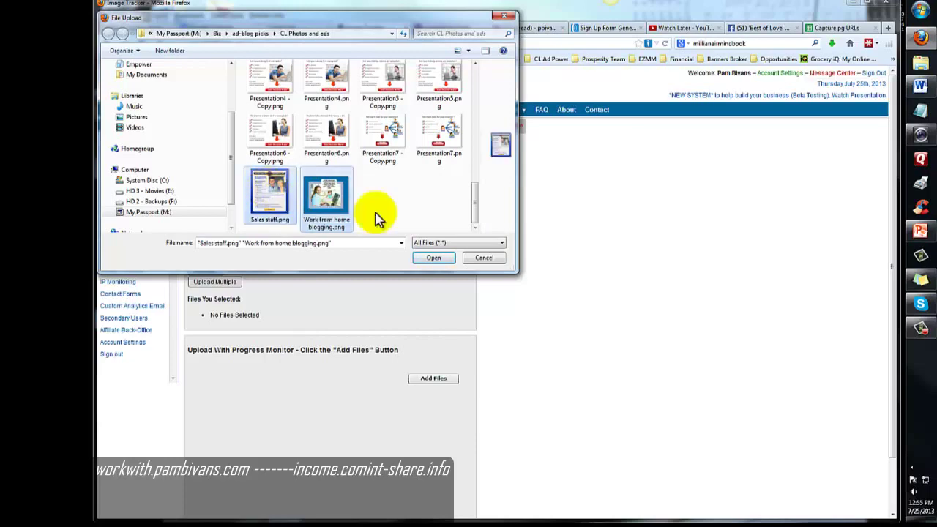
pyautogui.click(444, 258)
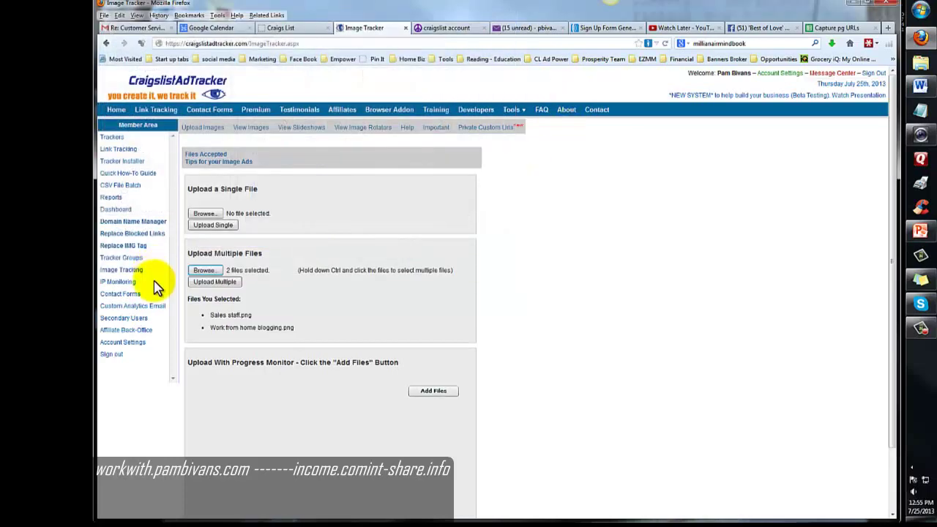
pyautogui.click(222, 282)
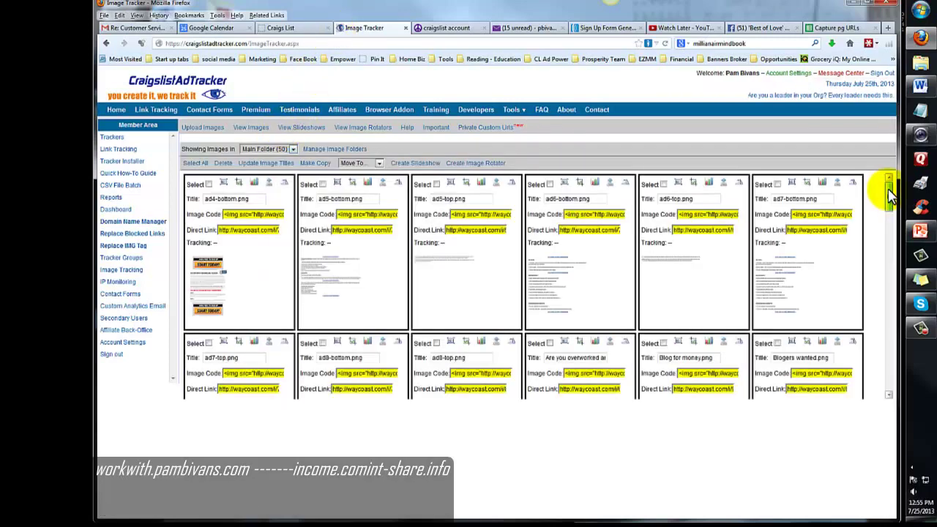
# Step: Scroll through the refreshed Image Tracker gallery to review the two new images
pyautogui.moveTo(890, 192); pyautogui.dragTo(890, 375)
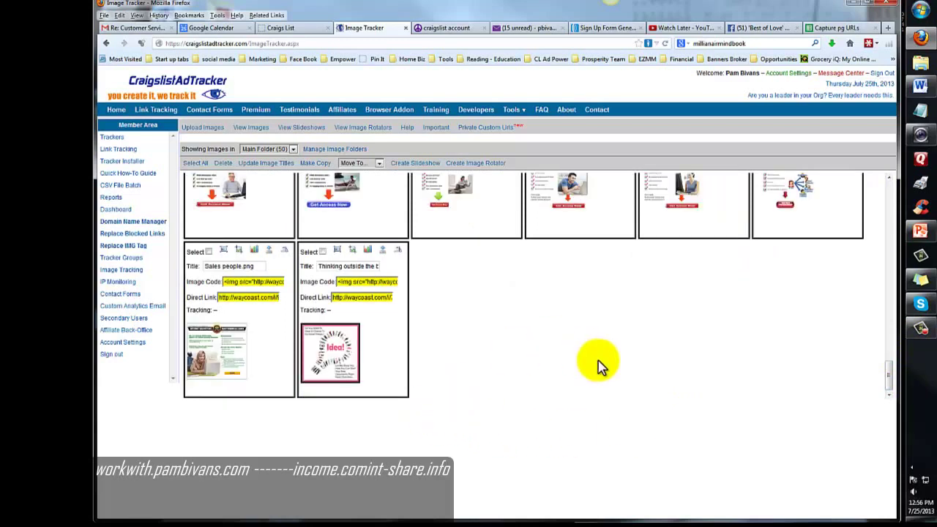
pyautogui.scroll(3, 597, 366)
pyautogui.scroll(3, 599, 368)
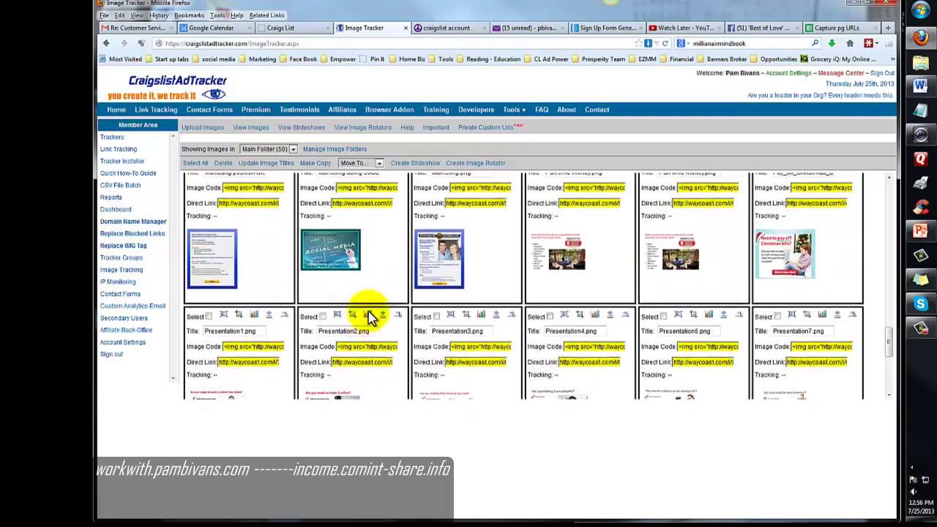
pyautogui.scroll(1, 370, 316)
pyautogui.scroll(2, 418, 324)
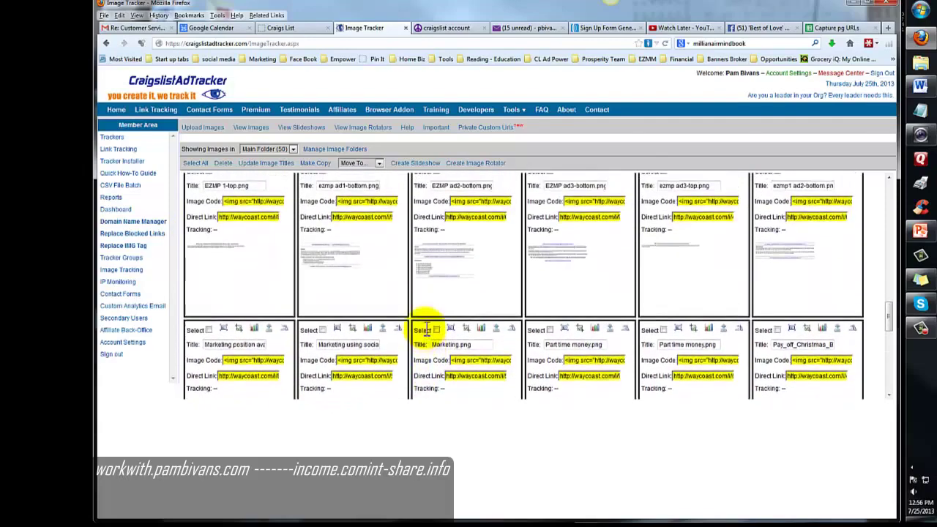
pyautogui.scroll(-2, 424, 330)
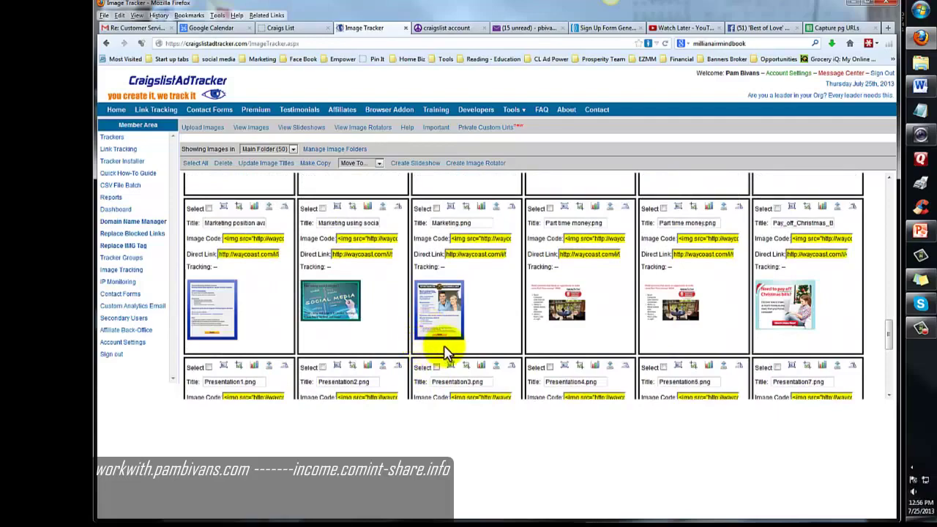
pyautogui.scroll(3, 513, 325)
pyautogui.scroll(3, 502, 325)
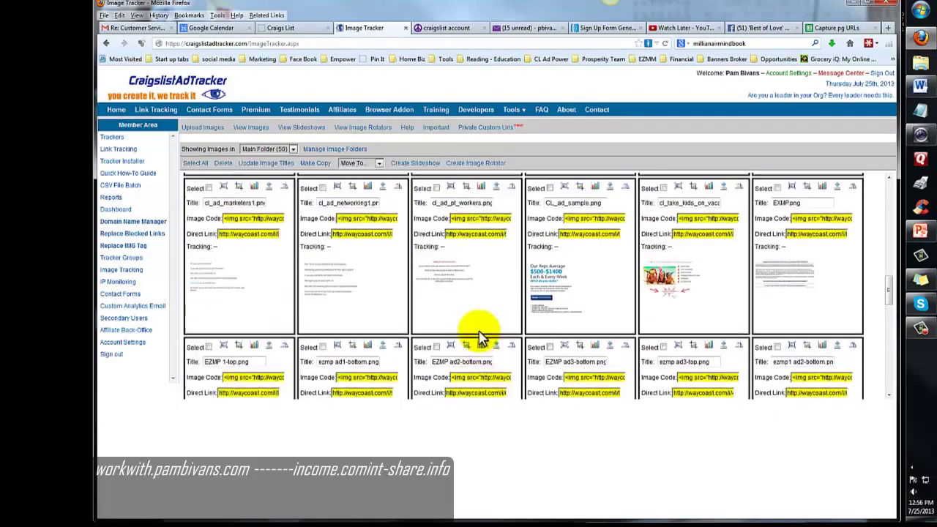
pyautogui.scroll(2, 479, 331)
pyautogui.scroll(3, 480, 330)
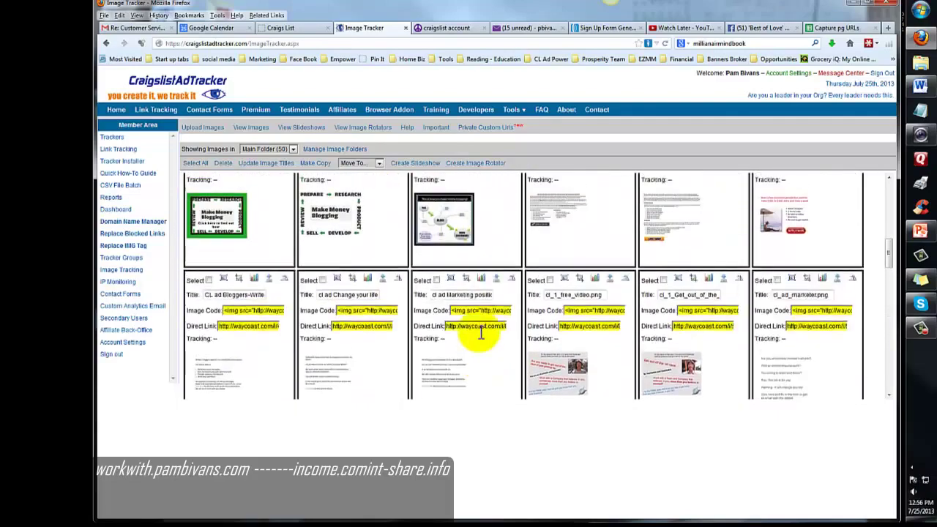
pyautogui.scroll(3, 476, 332)
pyautogui.scroll(-1, 469, 331)
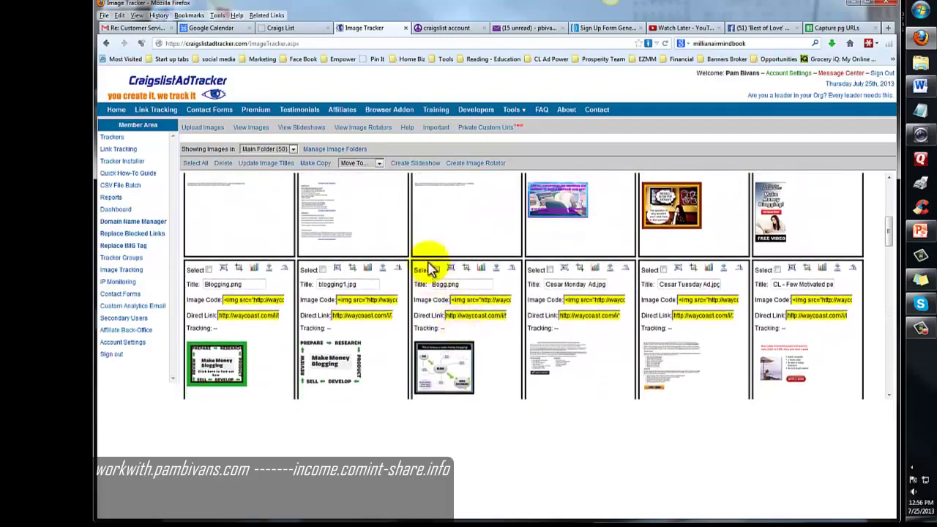
# Step: Mark Bogg.png and Blog for money.png and create an image rotator from them
pyautogui.click(436, 271)
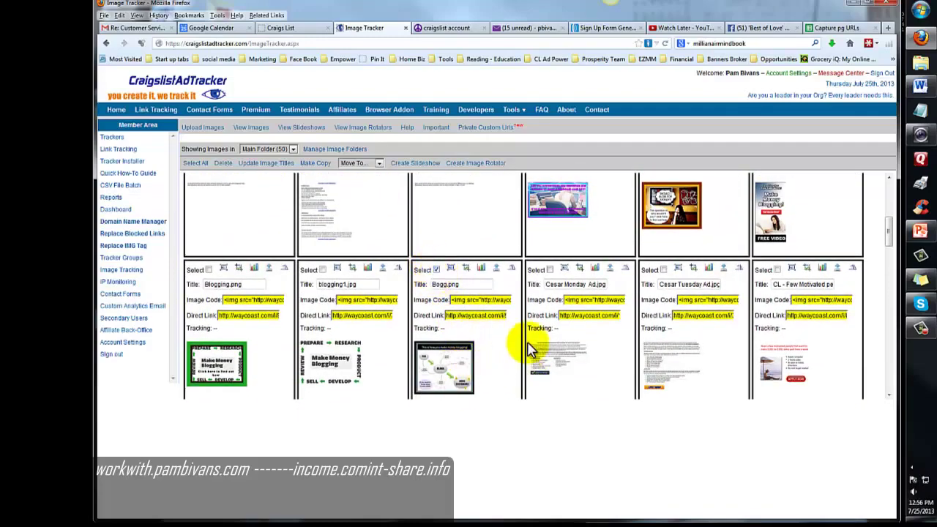
pyautogui.scroll(2, 681, 213)
pyautogui.click(664, 195)
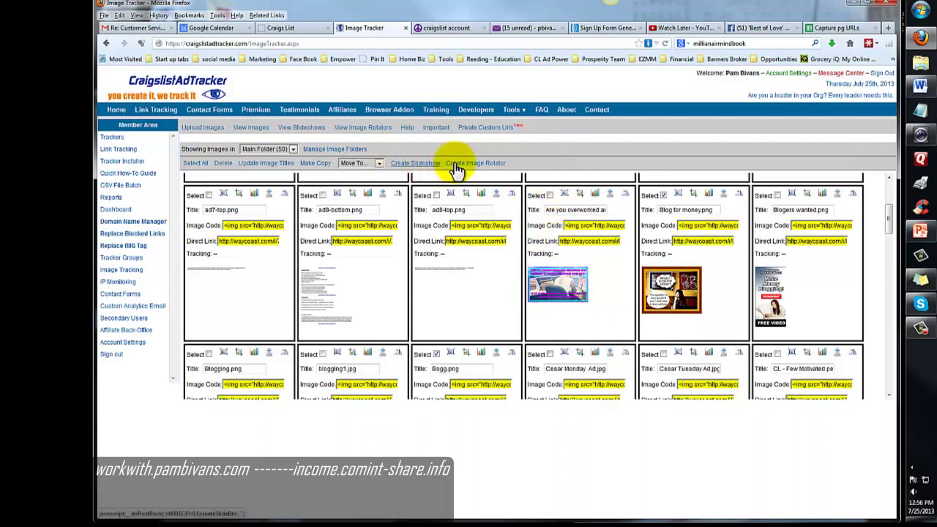
pyautogui.moveTo(476, 163)
pyautogui.click(494, 167)
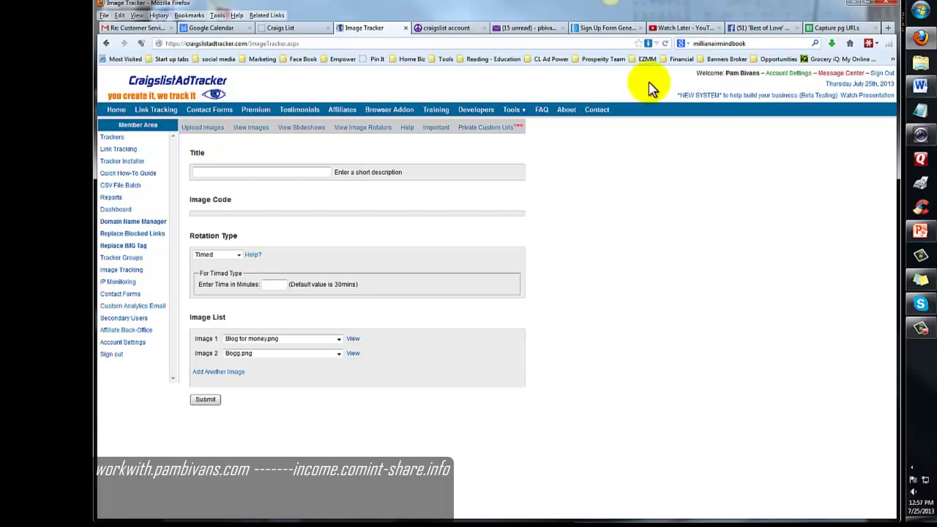
# Step: Return to AWeber's publish page and select the hosted form link field
pyautogui.click(599, 28)
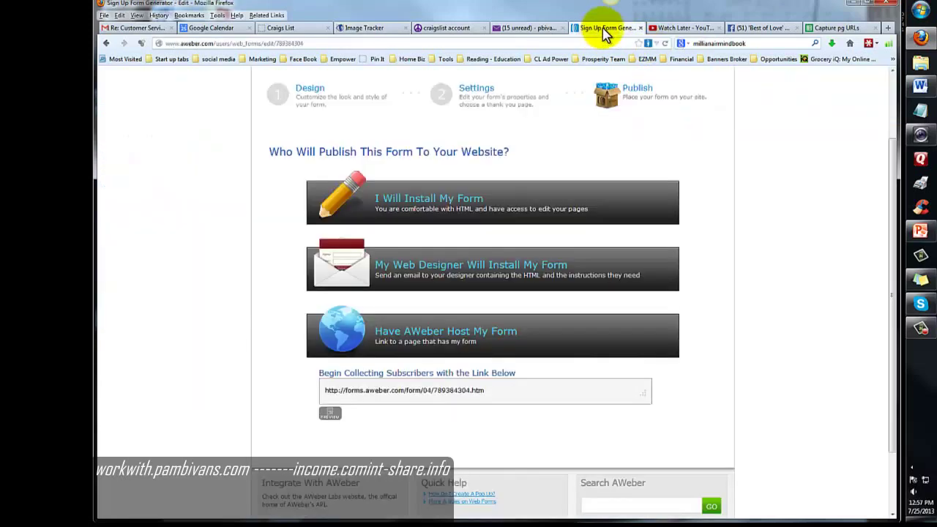
pyautogui.scroll(2, 648, 443)
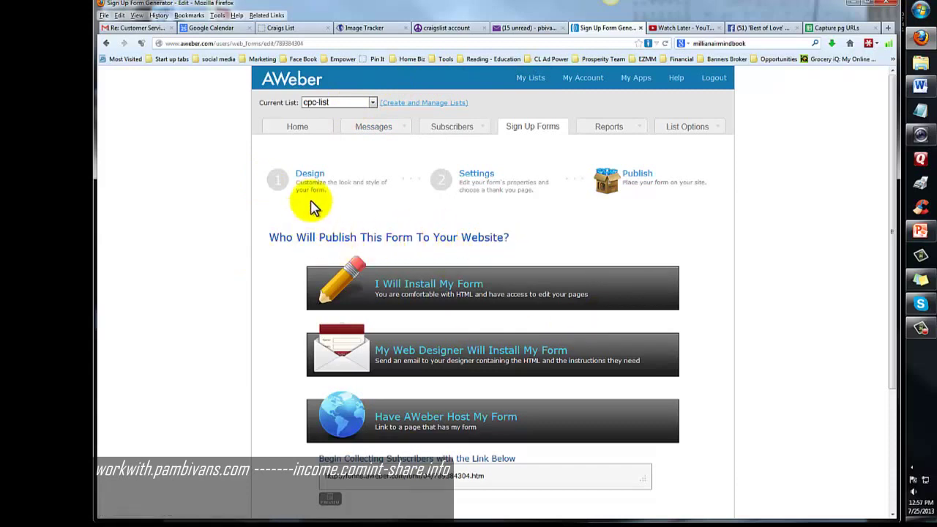
pyautogui.click(502, 477)
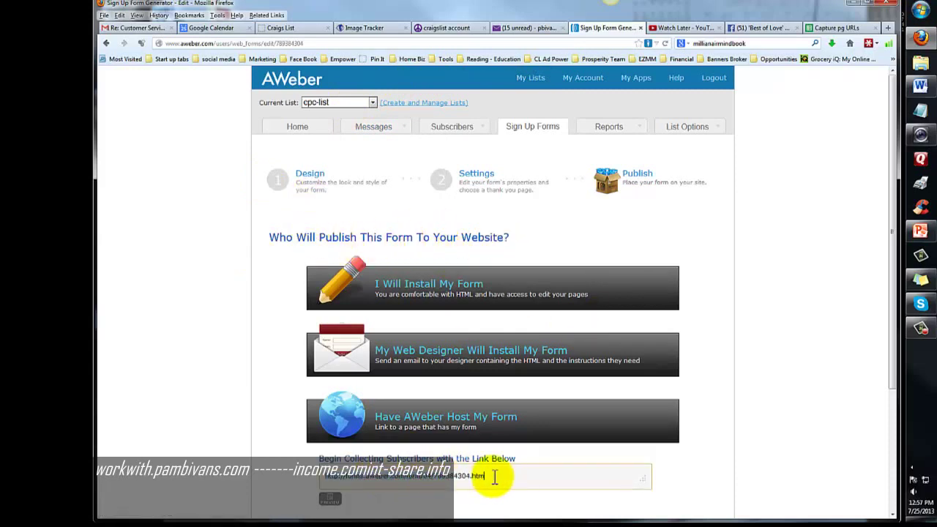
pyautogui.click(324, 477)
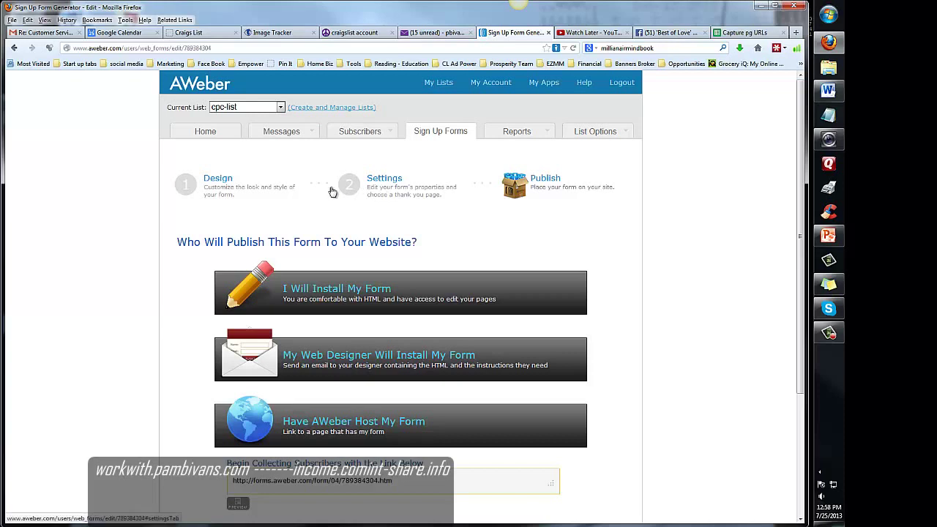
# Step: Go back to the form's Design step and save the Email field's label settings
pyautogui.click(224, 186)
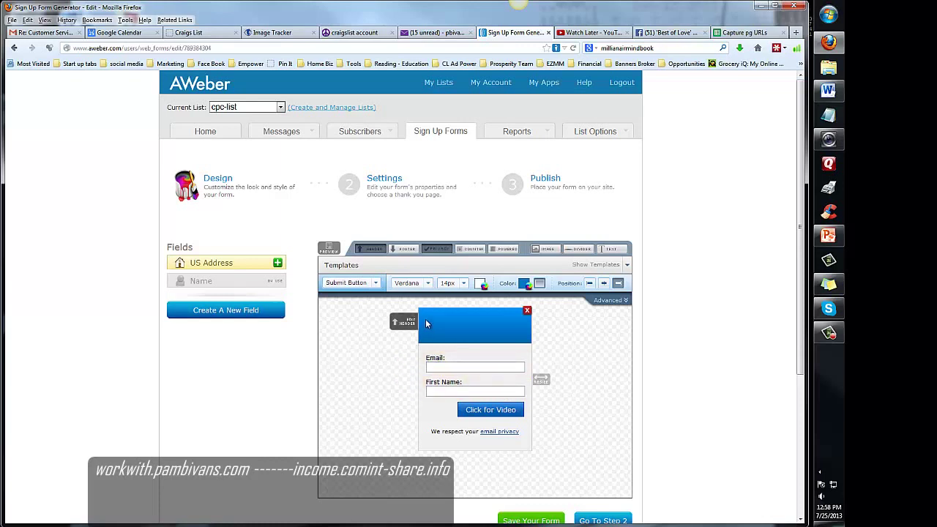
pyautogui.moveTo(475, 362)
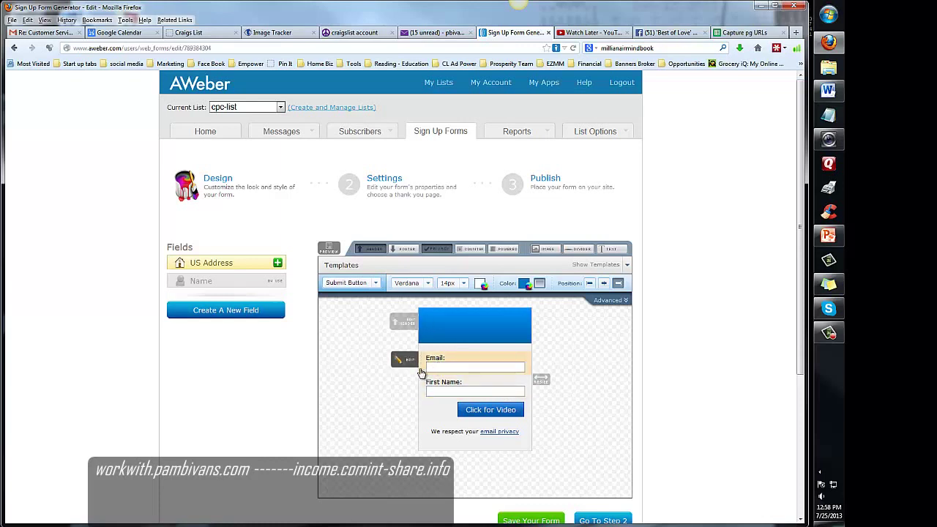
pyautogui.click(408, 362)
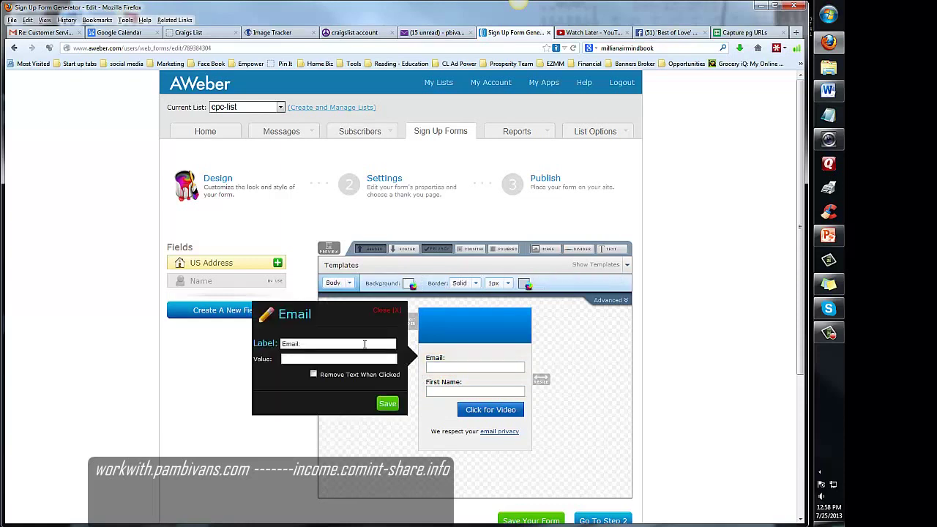
pyautogui.click(388, 404)
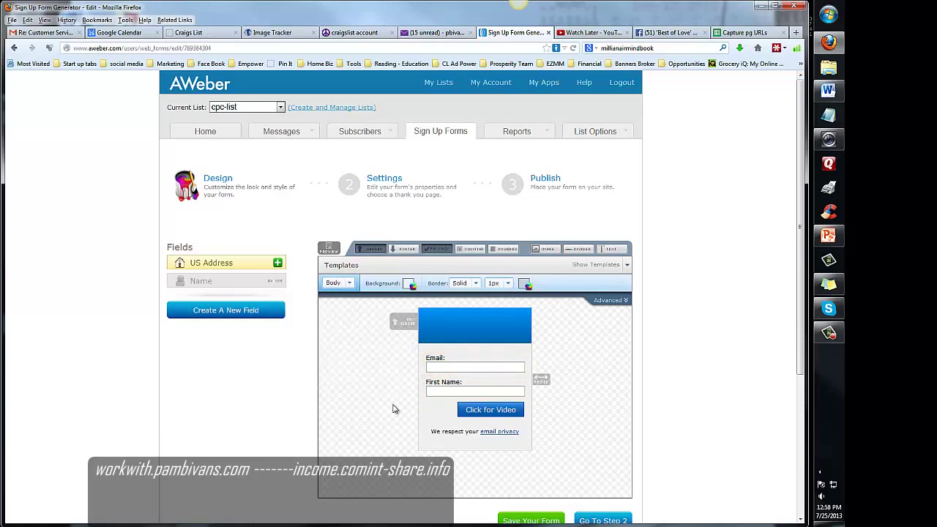
# Step: Move to the Settings step and review the page URLs and the CL ads form name
pyautogui.click(602, 521)
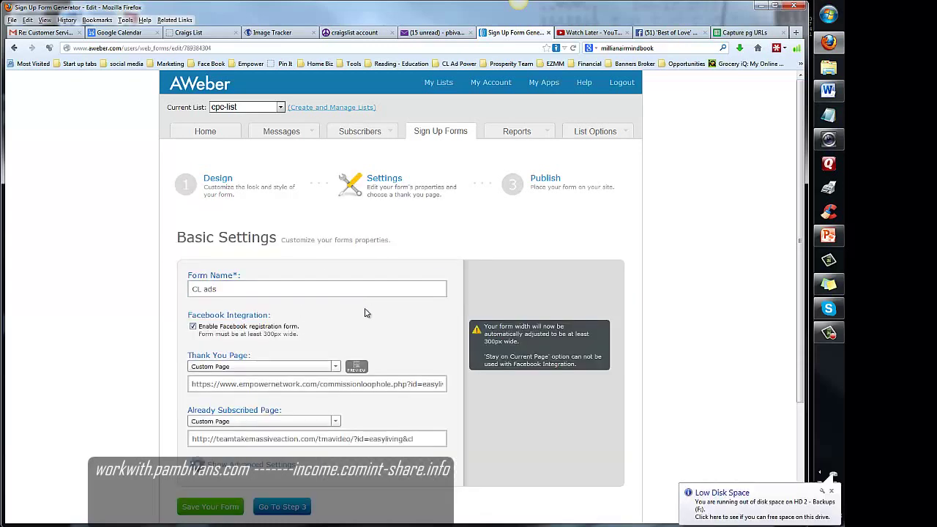
pyautogui.press('Tab')
pyautogui.press('Tab')
pyautogui.press('Tab')
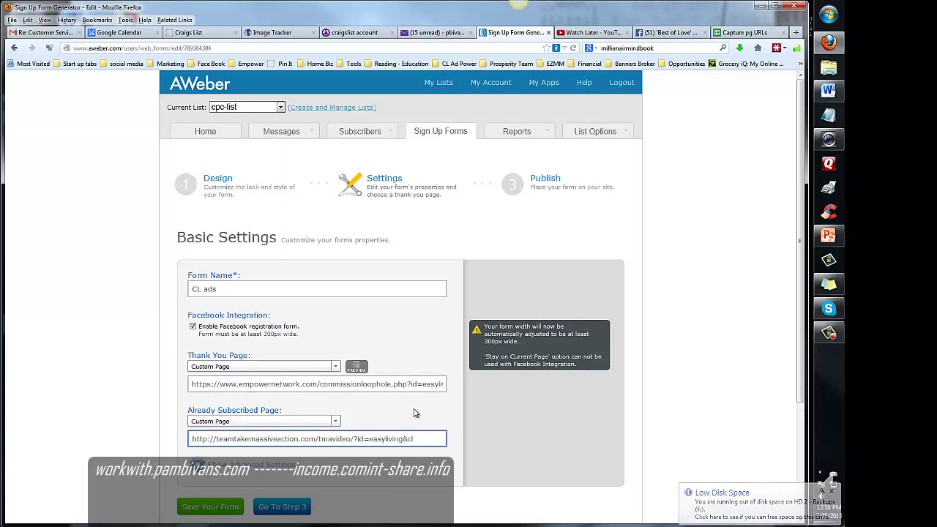
pyautogui.hotkey('shift', 'Tab')
pyautogui.hotkey('shift', 'Tab')
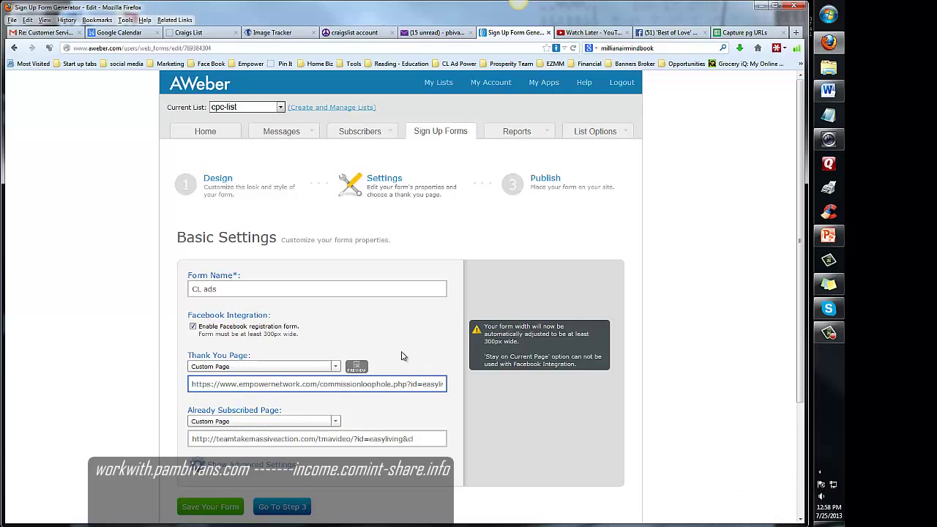
pyautogui.click(249, 295)
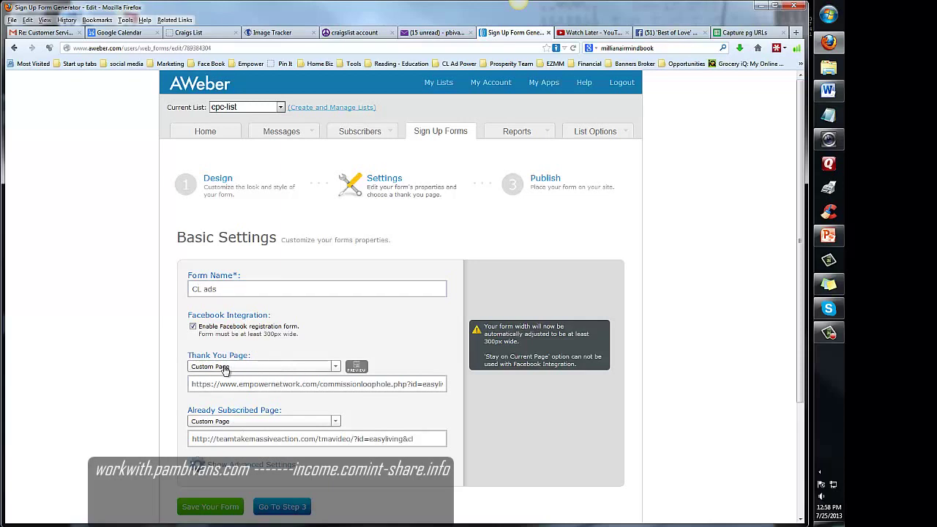
# Step: Keep Custom Page for the thank-you page and check both page URLs
pyautogui.click(336, 369)
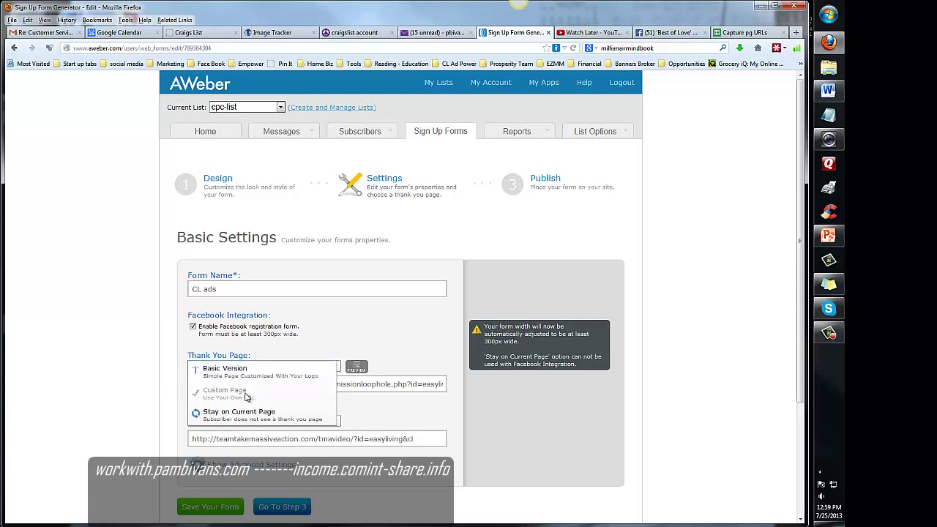
pyautogui.click(369, 403)
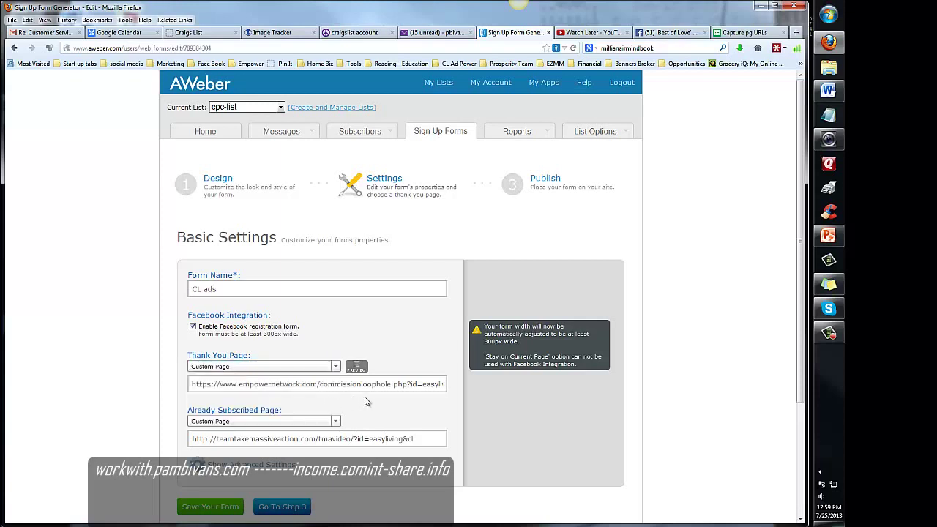
pyautogui.click(252, 381)
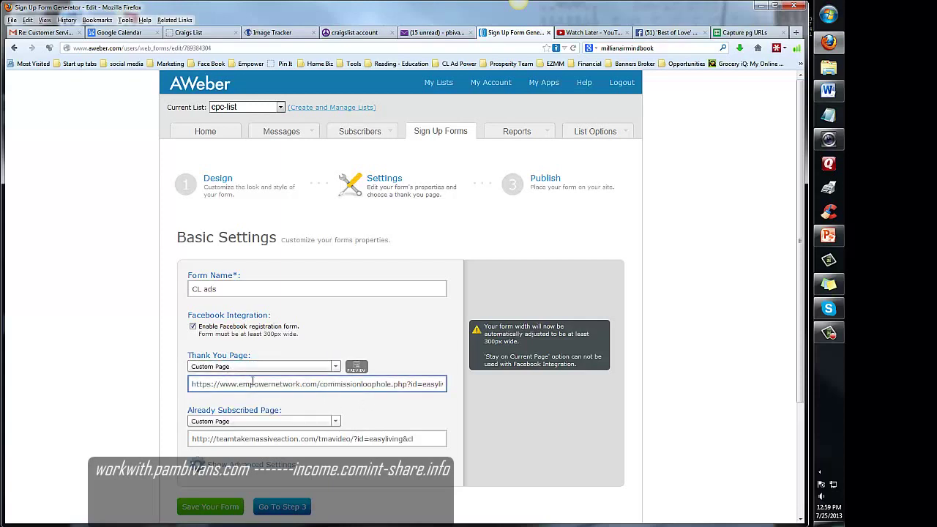
pyautogui.click(443, 383)
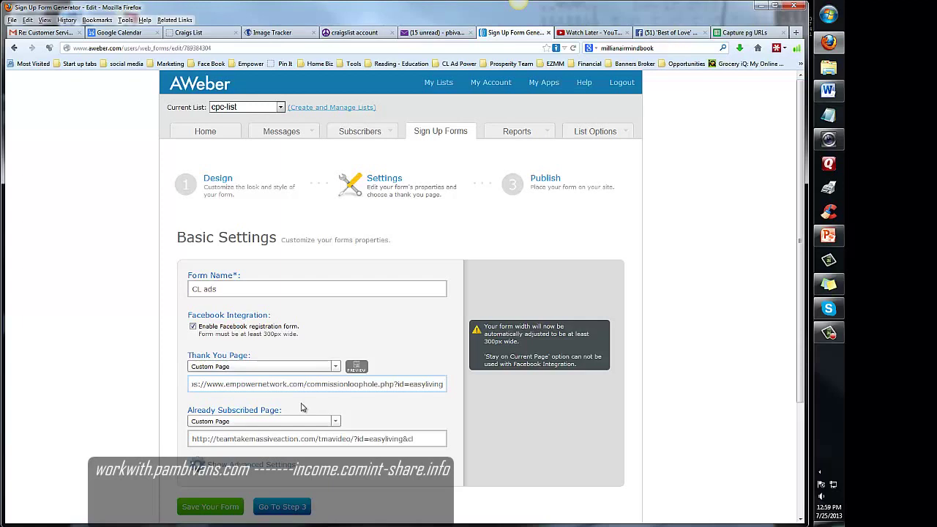
pyautogui.click(199, 415)
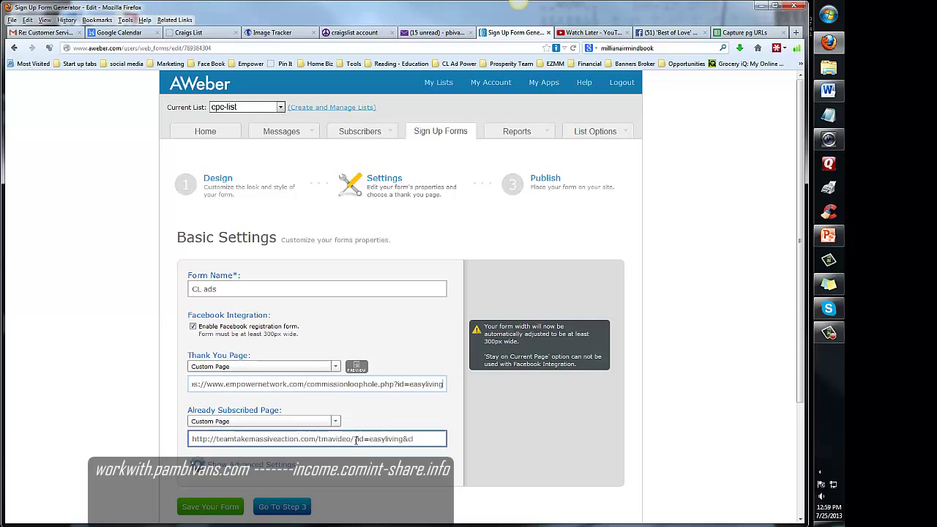
# Step: Save the form, choose AWeber hosting, and select the hosted form link
pyautogui.click(283, 510)
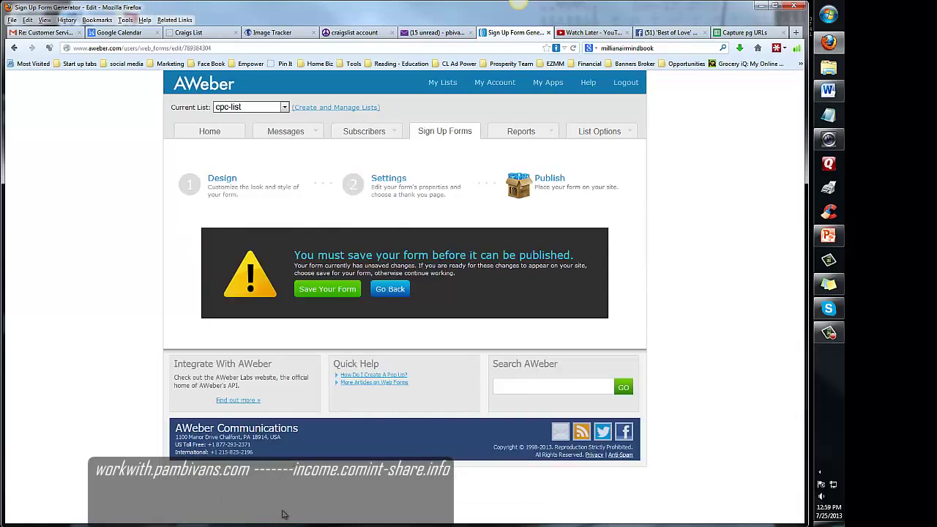
pyautogui.click(333, 291)
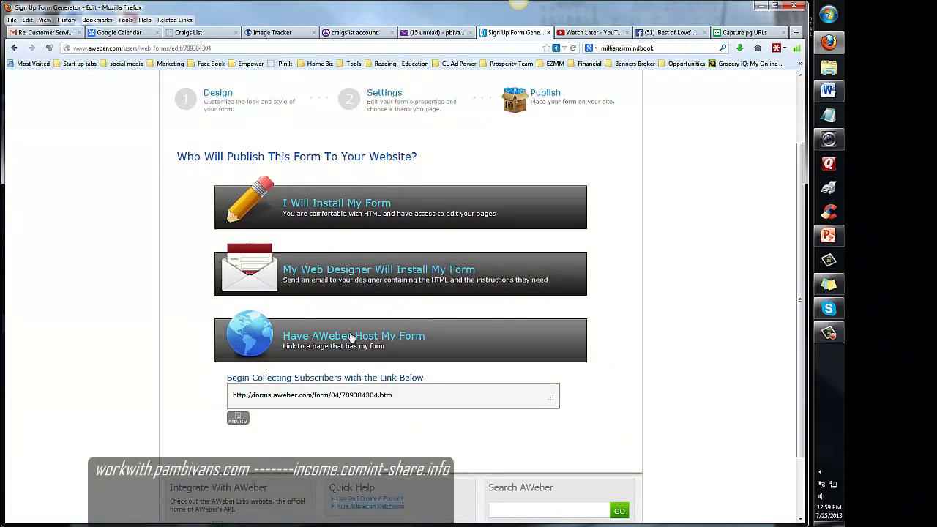
pyautogui.click(402, 343)
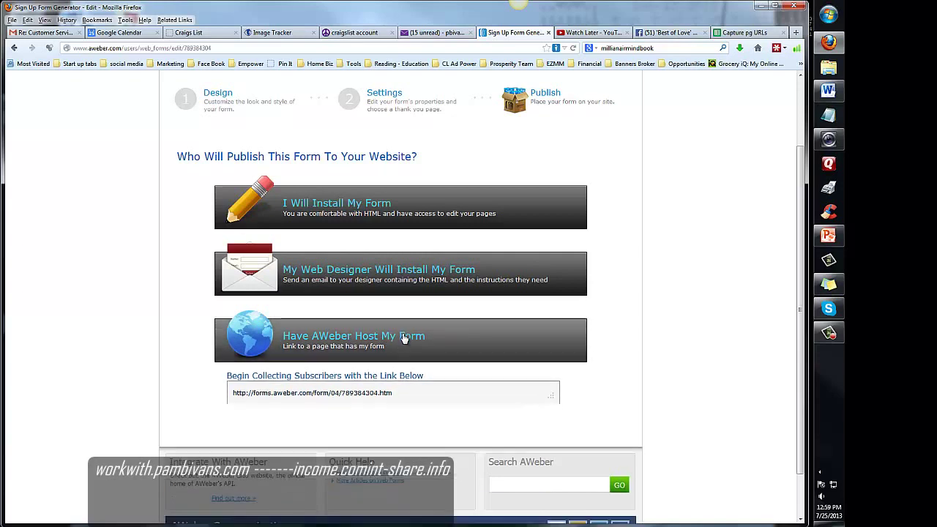
pyautogui.click(408, 336)
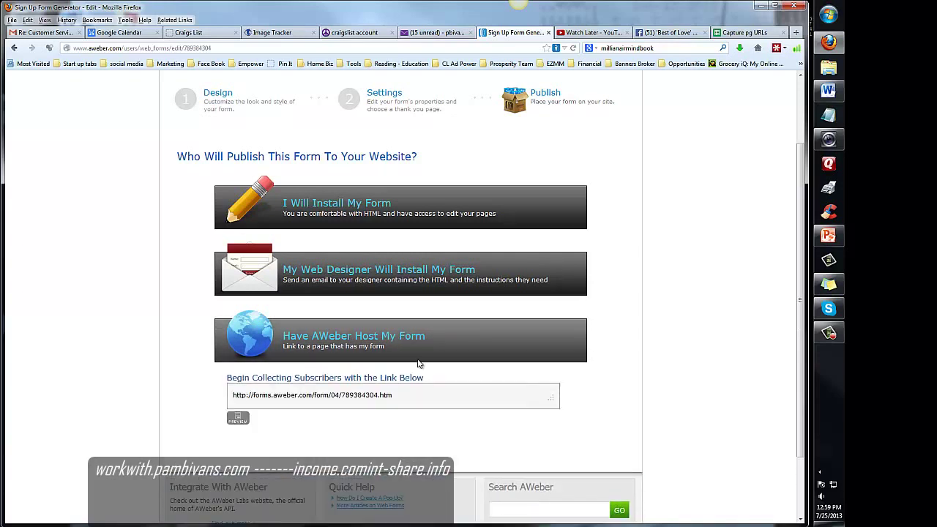
pyautogui.click(400, 398)
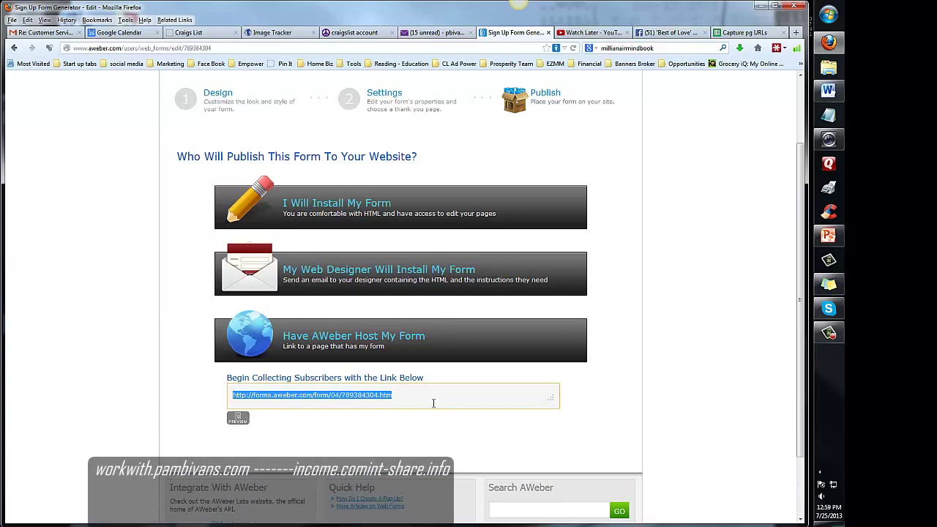
# Step: Preview the hosted sign-up form, close the preview, and collapse the web designer section
pyautogui.click(238, 418)
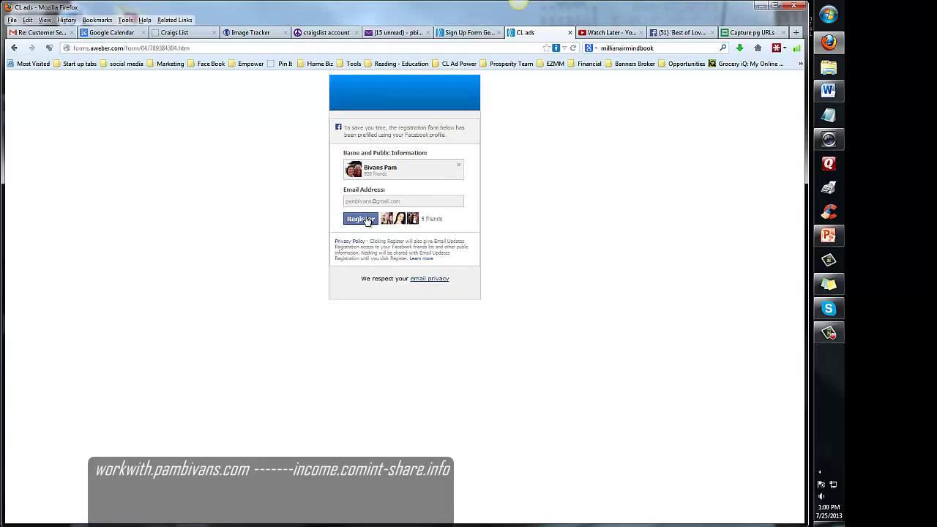
pyautogui.click(569, 32)
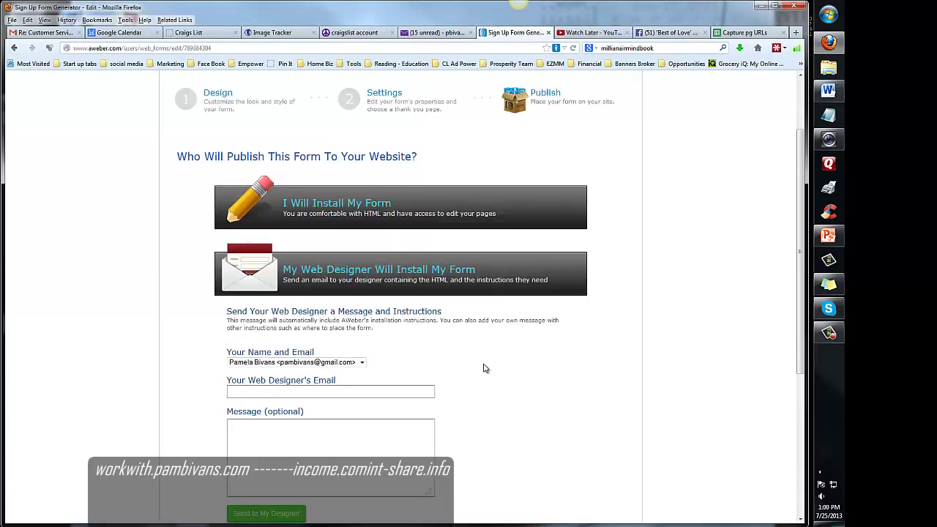
pyautogui.scroll(-5, 483, 370)
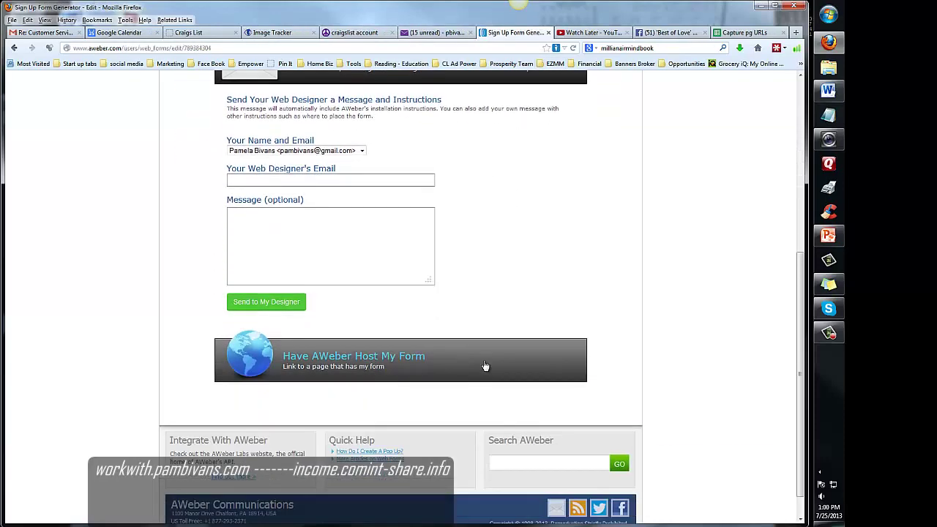
pyautogui.click(430, 344)
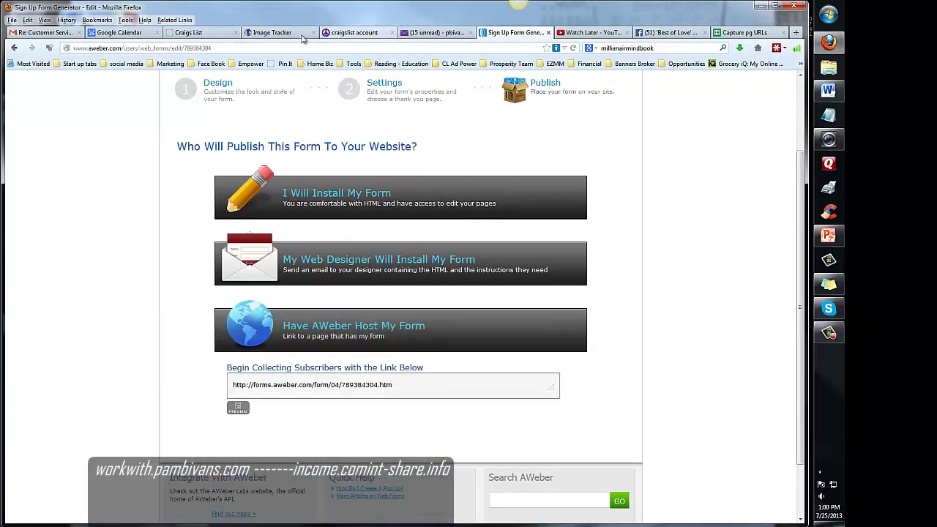
# Step: Submit the rotator titled 'bogging' with Round-Robin rotation type
pyautogui.click(272, 33)
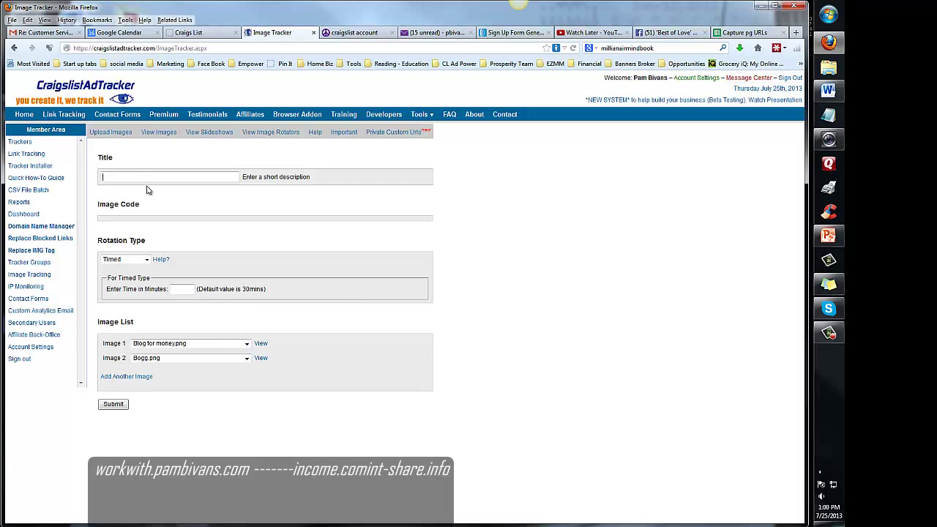
pyautogui.write('bogging')
pyautogui.click(147, 261)
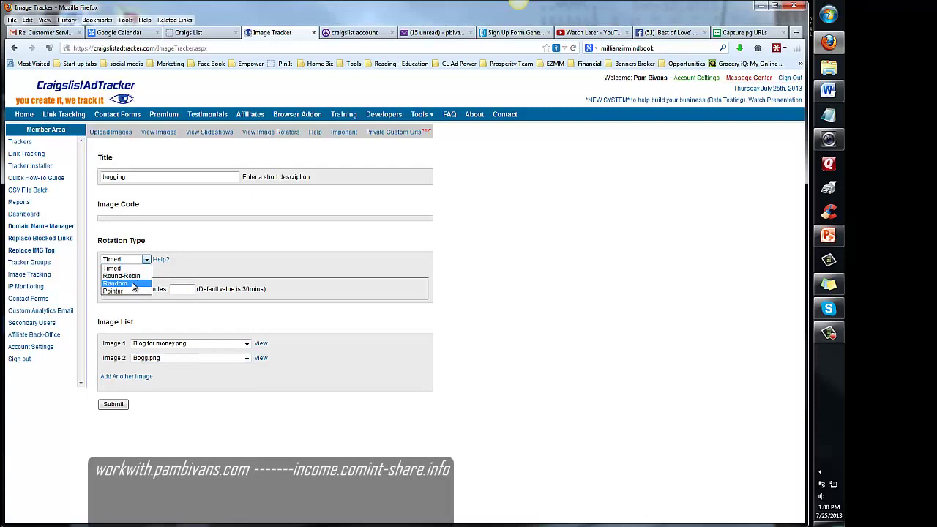
pyautogui.click(136, 277)
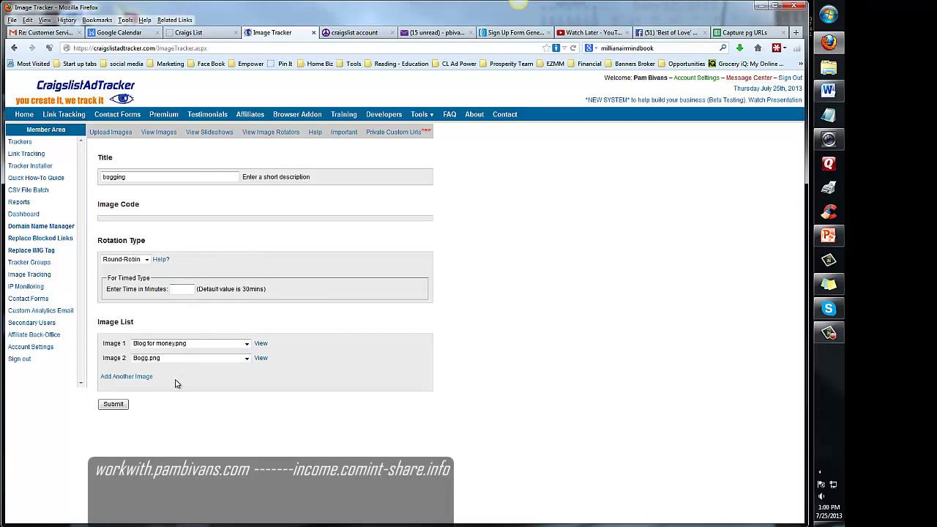
pyautogui.click(117, 405)
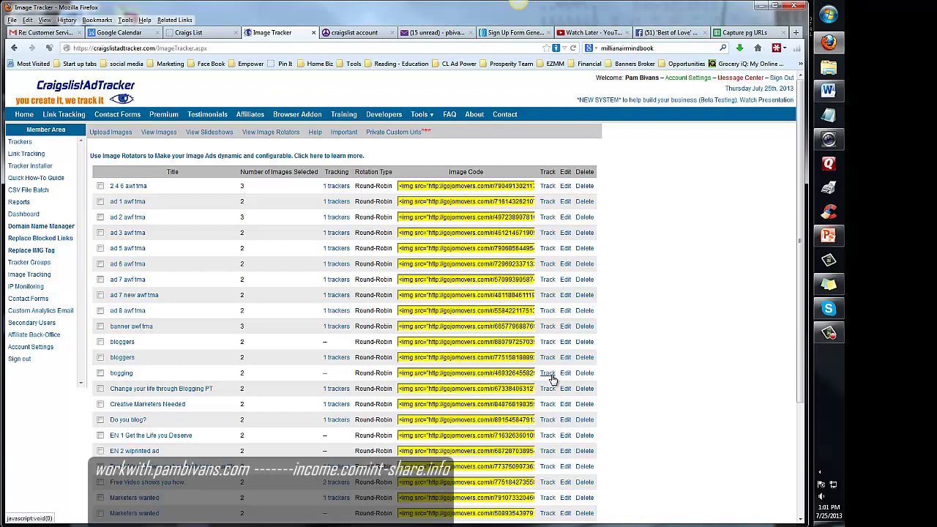
# Step: Start a tracker for the bogging rotator and select the hosted AWeber form link
pyautogui.click(547, 374)
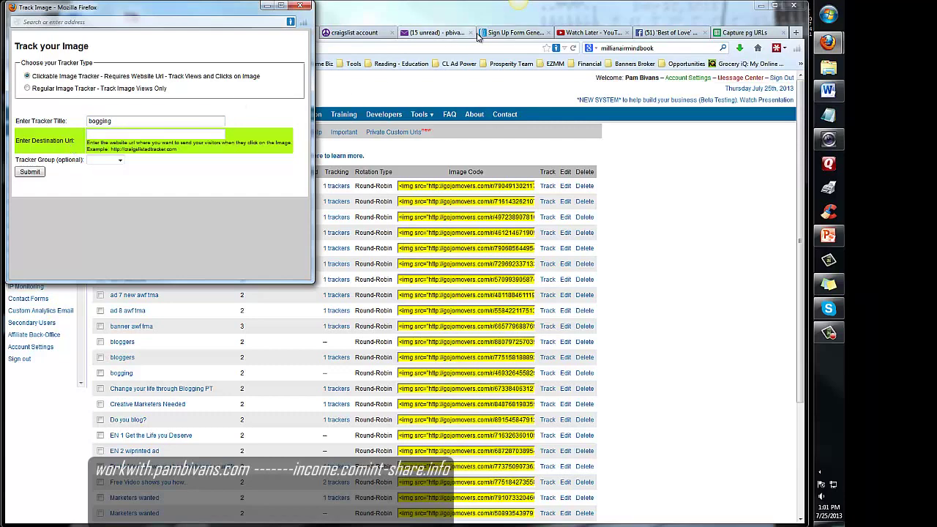
pyautogui.click(504, 38)
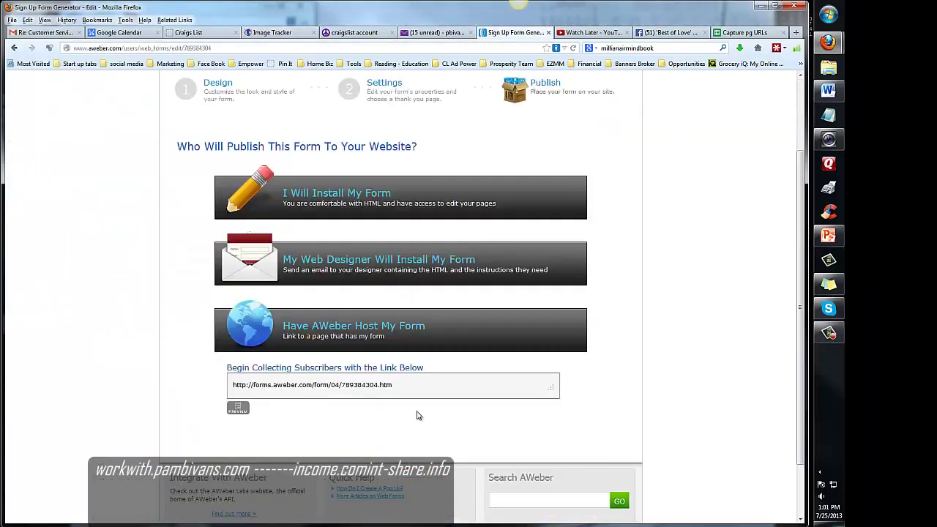
pyautogui.click(415, 381)
pyautogui.click(204, 418)
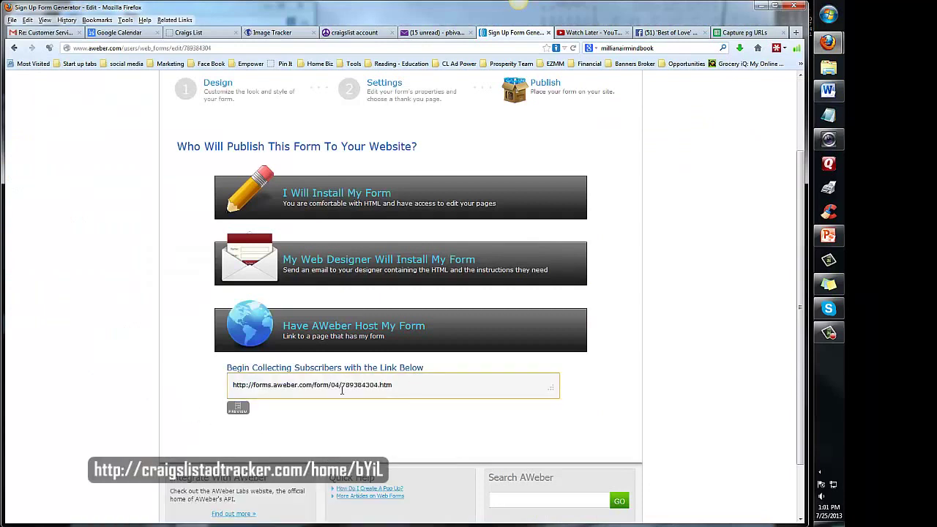
pyautogui.moveTo(404, 384); pyautogui.dragTo(203, 386)
pyautogui.hotkey('ctrl', 'c')
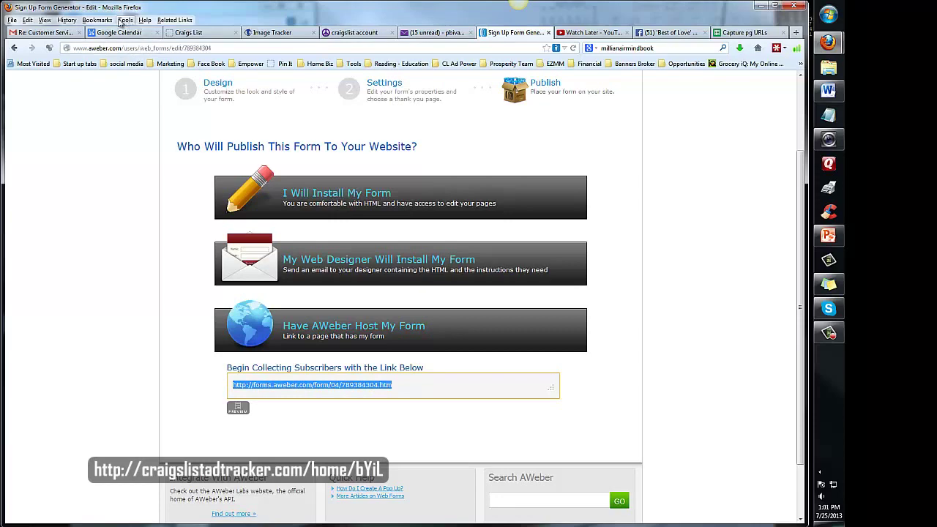
# Step: Create the tracker with the AWeber link as destination URL in group EN
pyautogui.doubleClick(31, 11)
pyautogui.click(71, 197)
pyautogui.click(157, 134)
pyautogui.hotkey('ctrl', 'v')
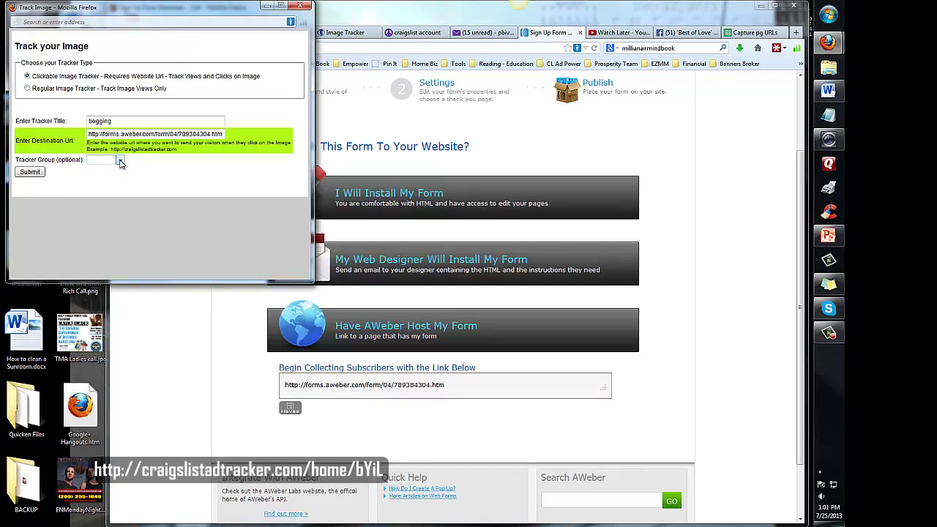
pyautogui.click(121, 162)
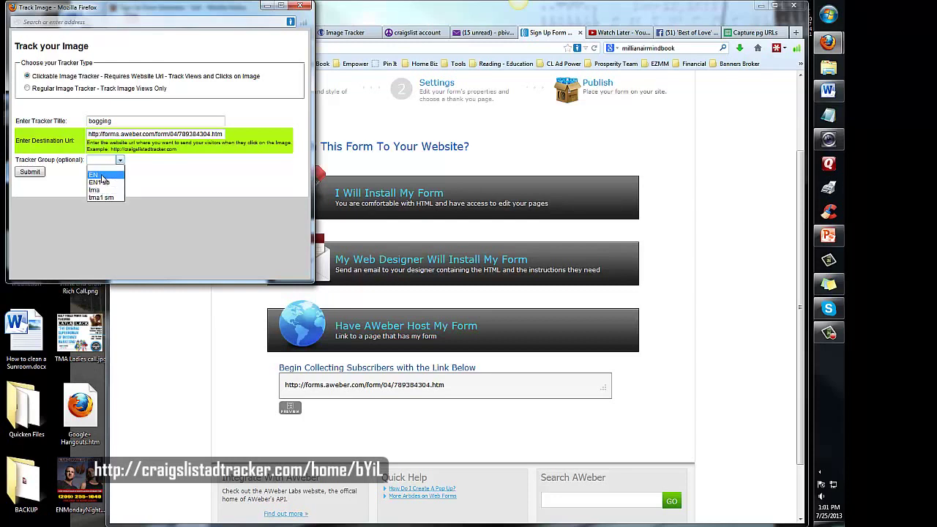
pyautogui.click(102, 176)
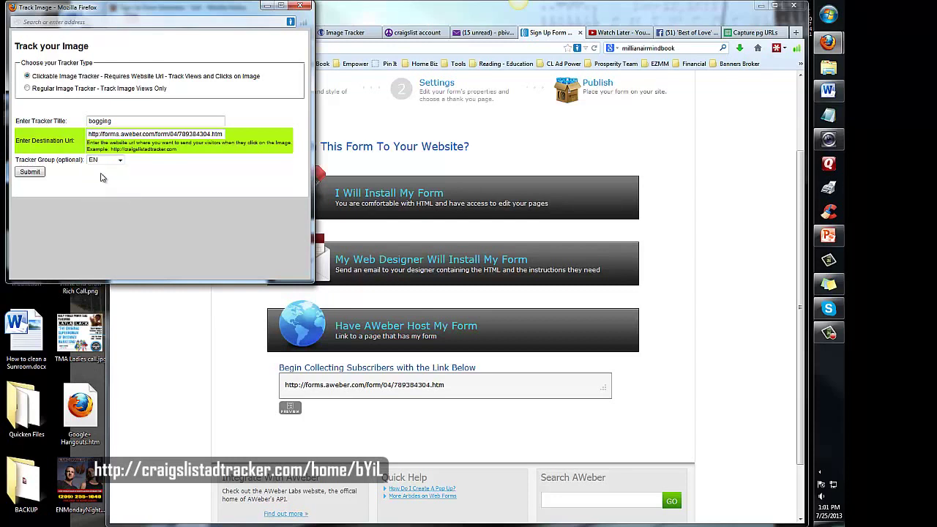
pyautogui.click(32, 176)
# Step: Select the generated tracking code and switch to the Craigs List spreadsheet
pyautogui.moveTo(283, 224)
pyautogui.mouseDown()
pyautogui.moveTo(79, 230)
pyautogui.moveTo(20, 208)
pyautogui.mouseUp()
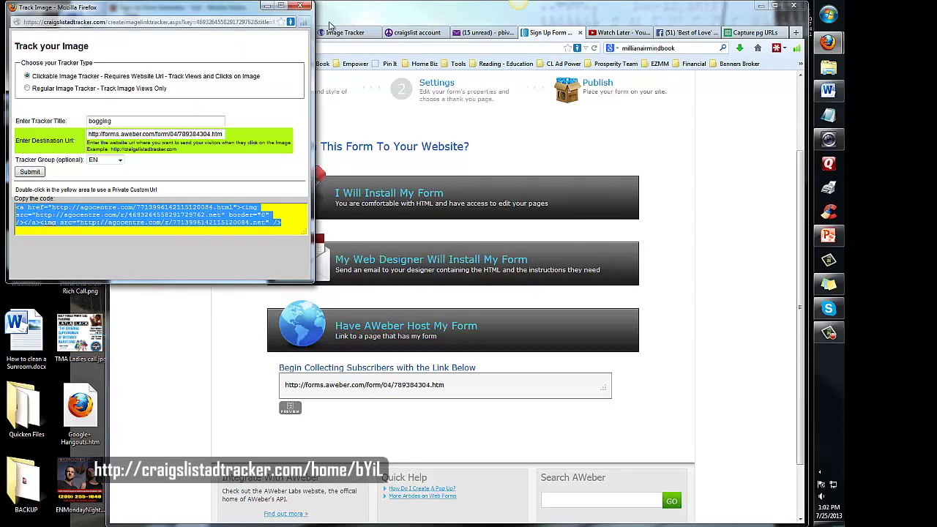
pyautogui.click(357, 15)
pyautogui.click(291, 37)
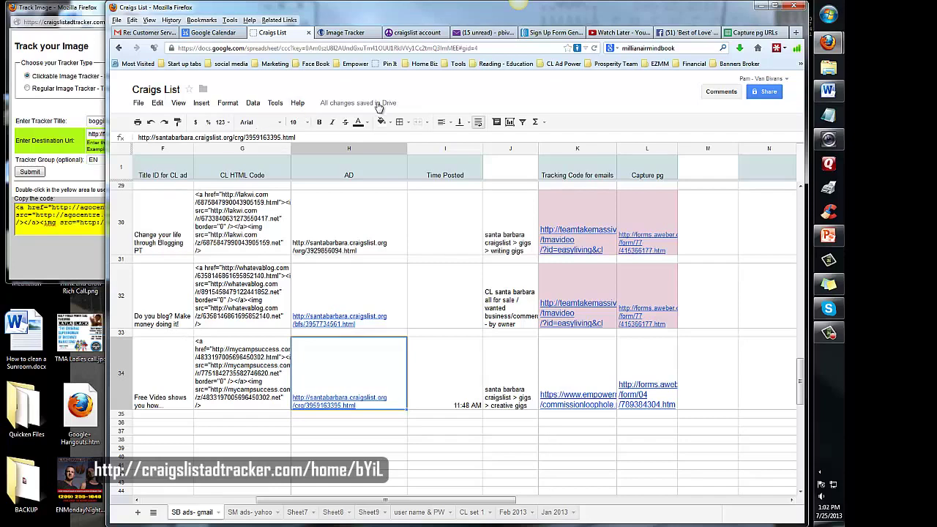
# Step: Copy the generated tracking code and switch the spreadsheet to the SM ads- yahoo sheet
pyautogui.click(242, 424)
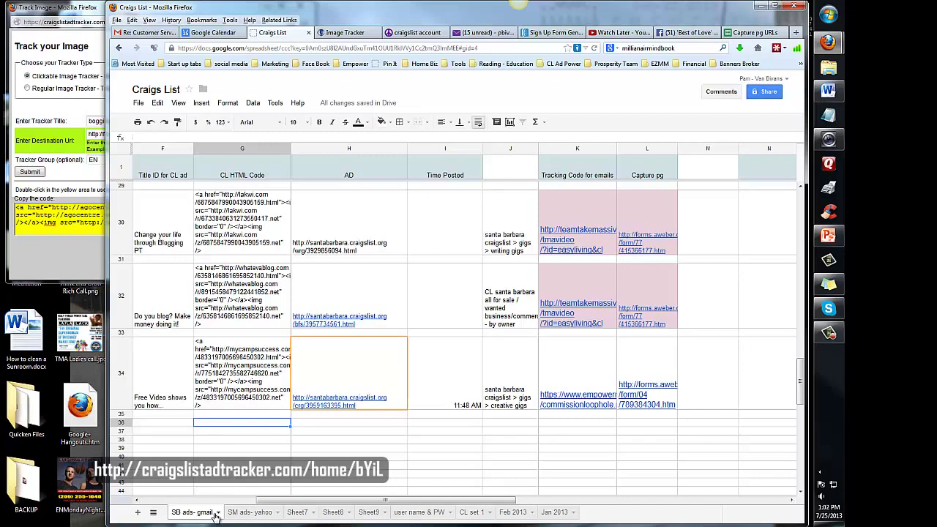
pyautogui.click(64, 249)
pyautogui.doubleClick(132, 231)
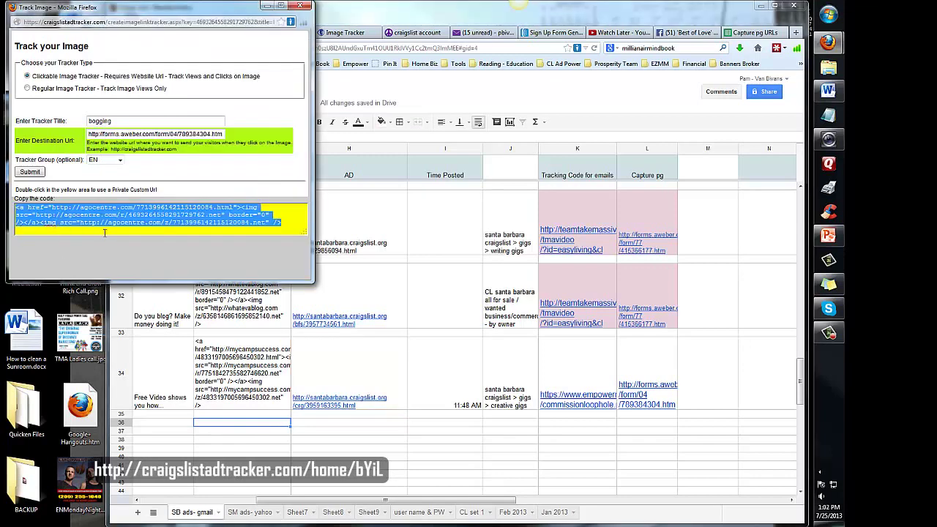
pyautogui.click(273, 424)
pyautogui.hotkey('ctrl', 'shift', 'pagedown')
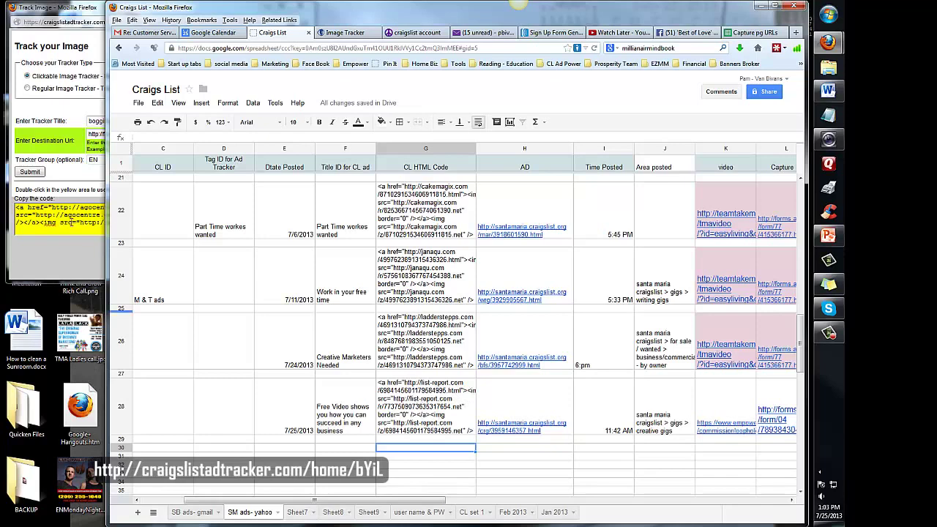
# Step: Paste the bogging tracker HTML code into a new Notepad note beside the spreadsheet
pyautogui.click(837, 287)
pyautogui.click(838, 287)
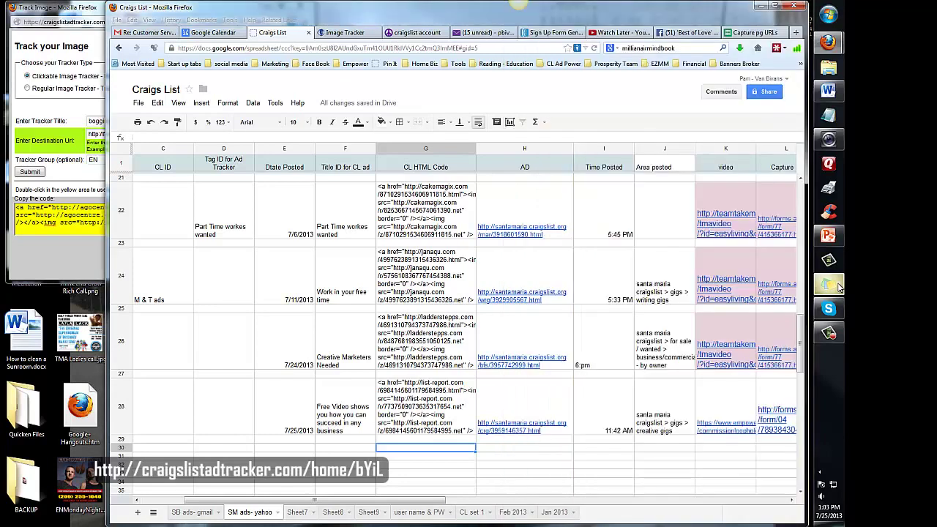
pyautogui.click(828, 116)
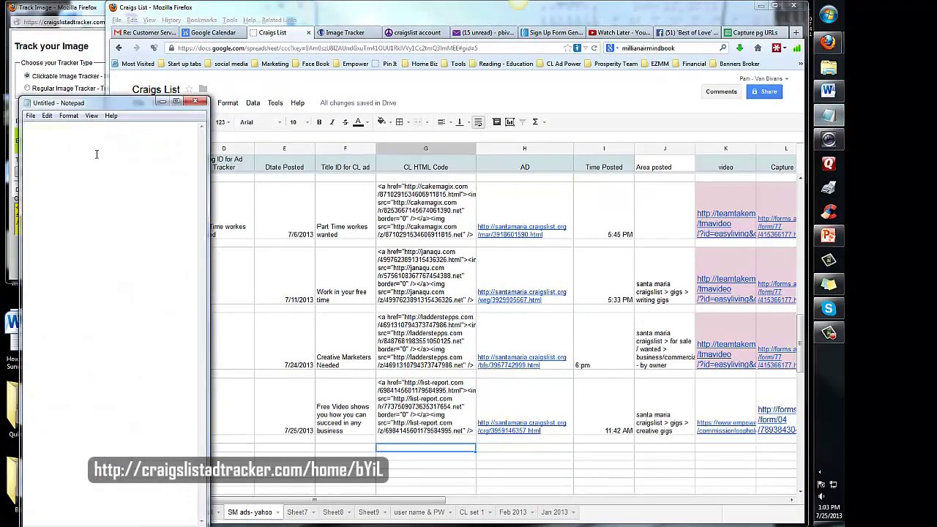
pyautogui.hotkey('ctrl', 'v')
pyautogui.moveTo(209, 276)
pyautogui.mouseDown()
pyautogui.moveTo(761, 238)
pyautogui.moveTo(155, 238)
pyautogui.mouseUp()
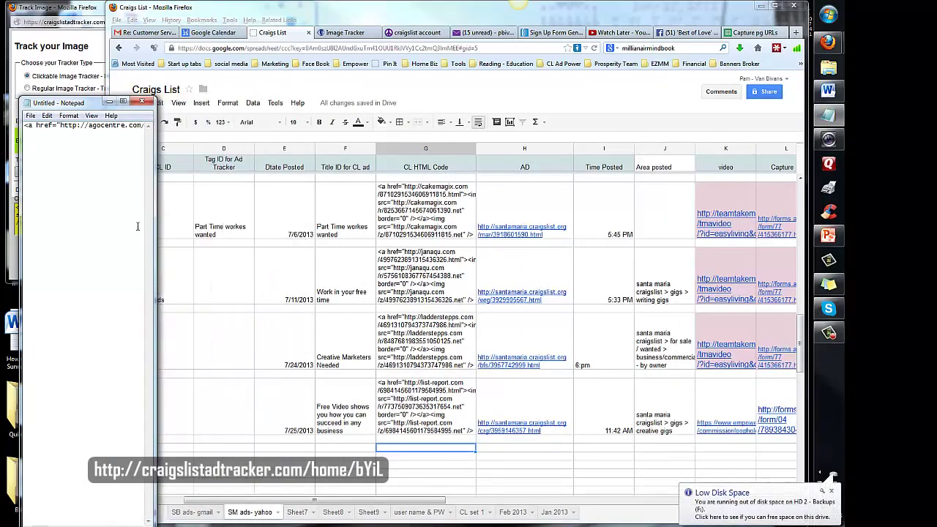
pyautogui.click(95, 94)
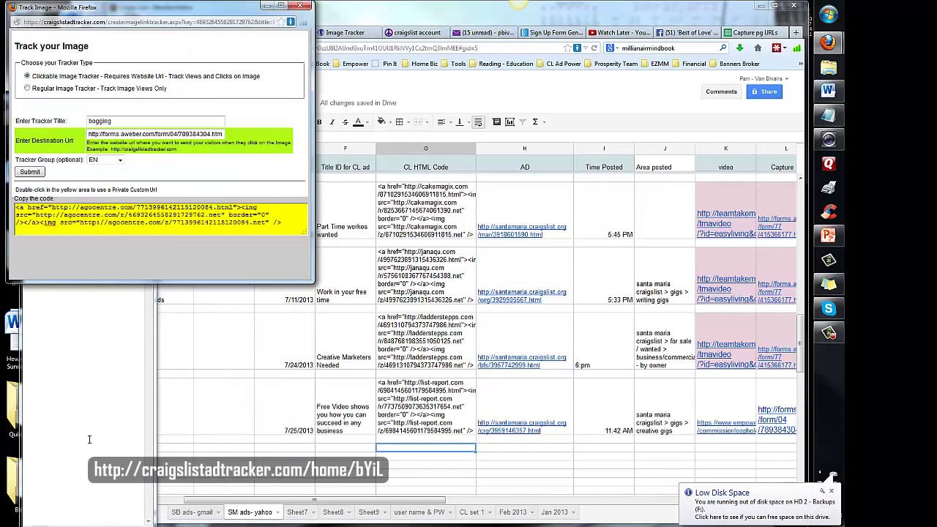
pyautogui.click(48, 182)
pyautogui.moveTo(88, 103); pyautogui.dragTo(88, 342)
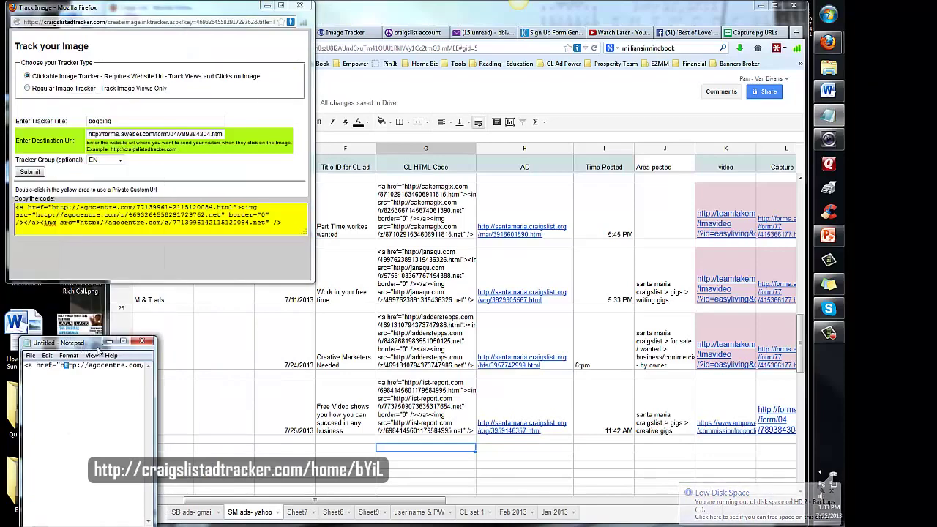
pyautogui.click(455, 94)
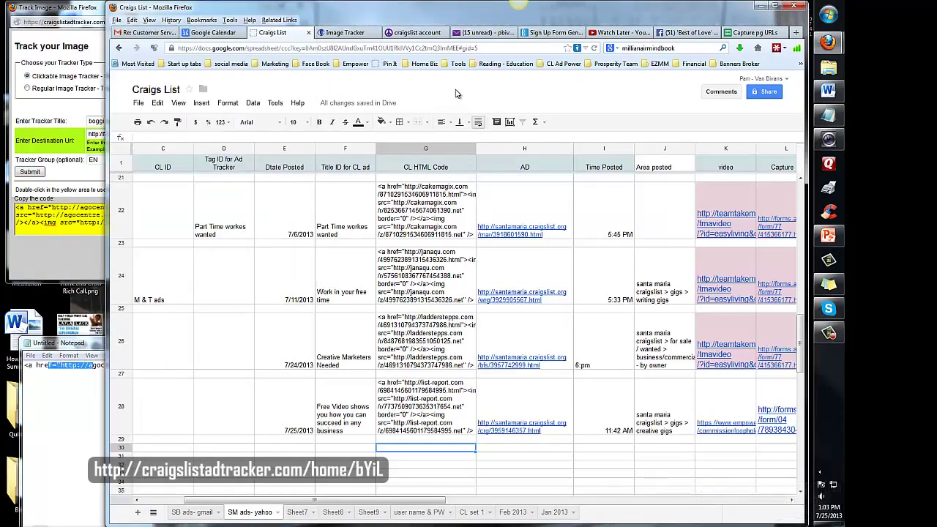
# Step: Check the Image Tracker list, then view the craigslist account's 55 postings
pyautogui.click(350, 34)
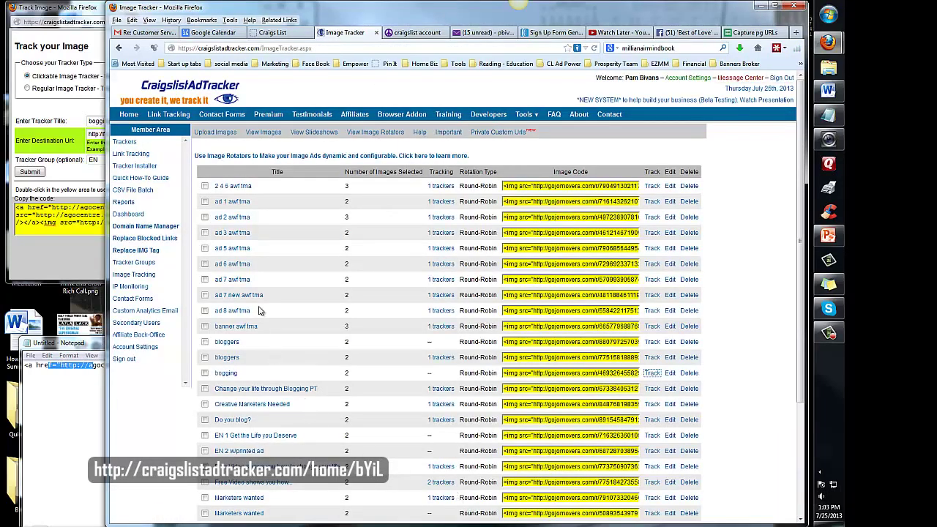
pyautogui.click(416, 33)
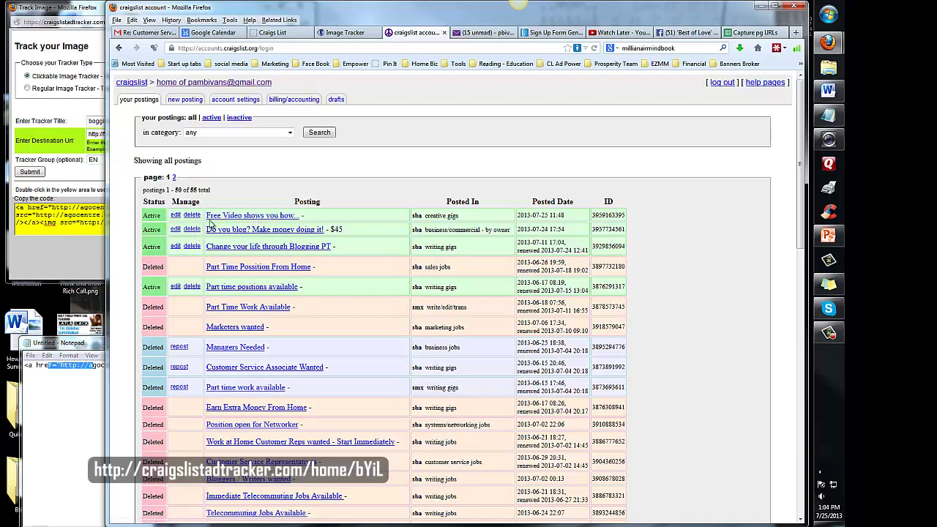
# Step: Open the 'Free Video shows you how... (online)' posting and reload it so its image ad loads
pyautogui.click(266, 216)
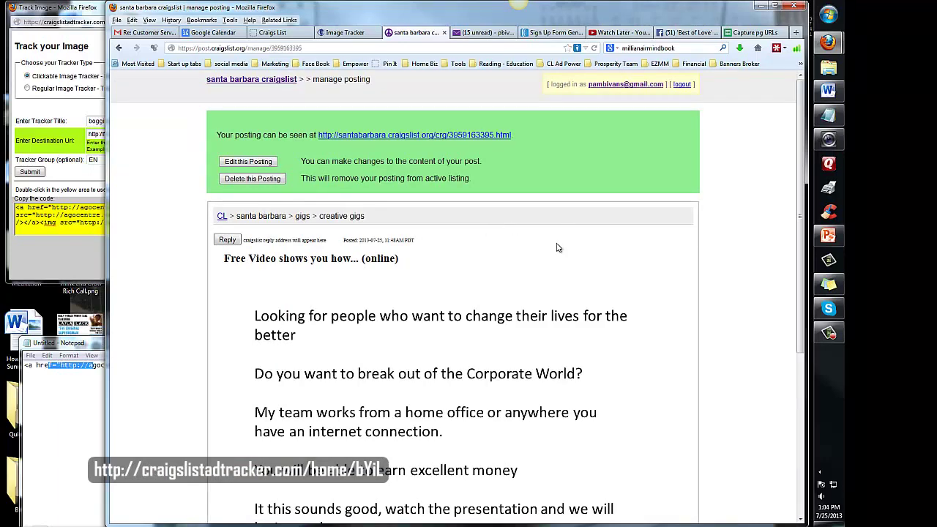
pyautogui.scroll(-1, 558, 259)
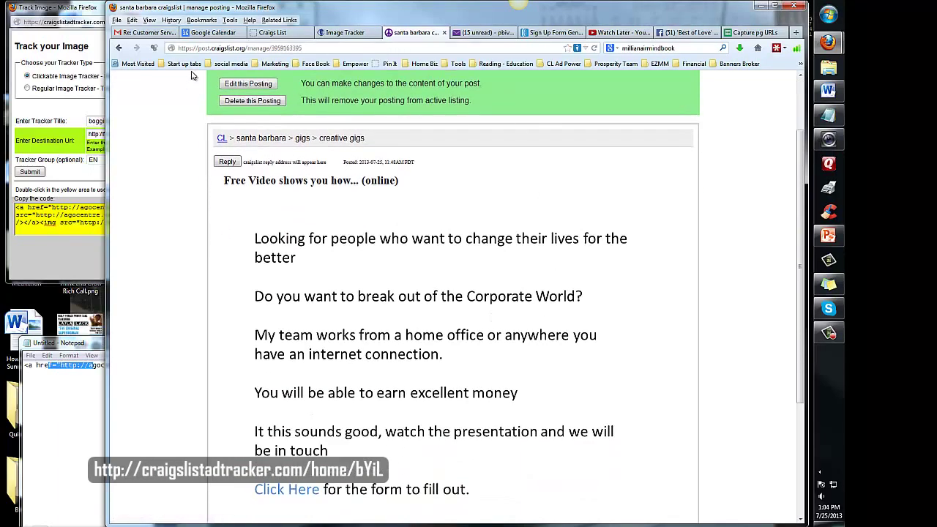
pyautogui.click(598, 49)
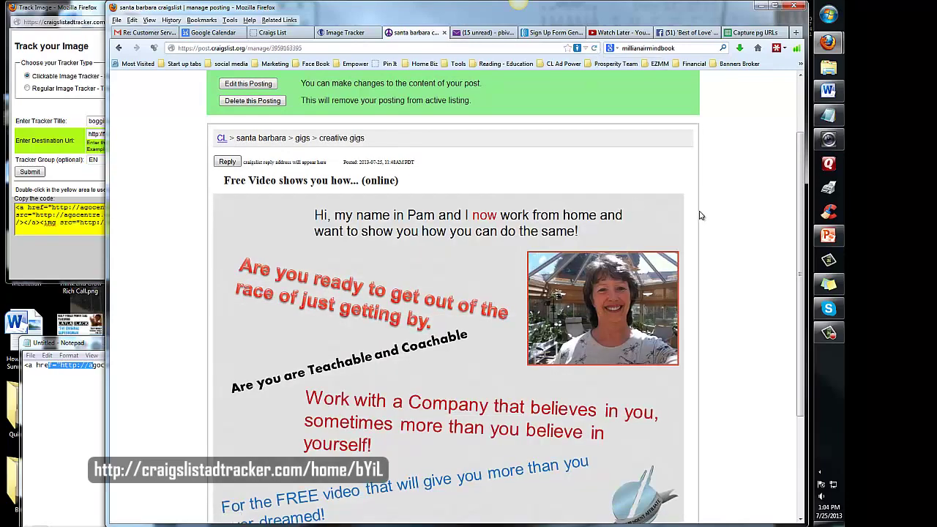
pyautogui.scroll(-3, 701, 215)
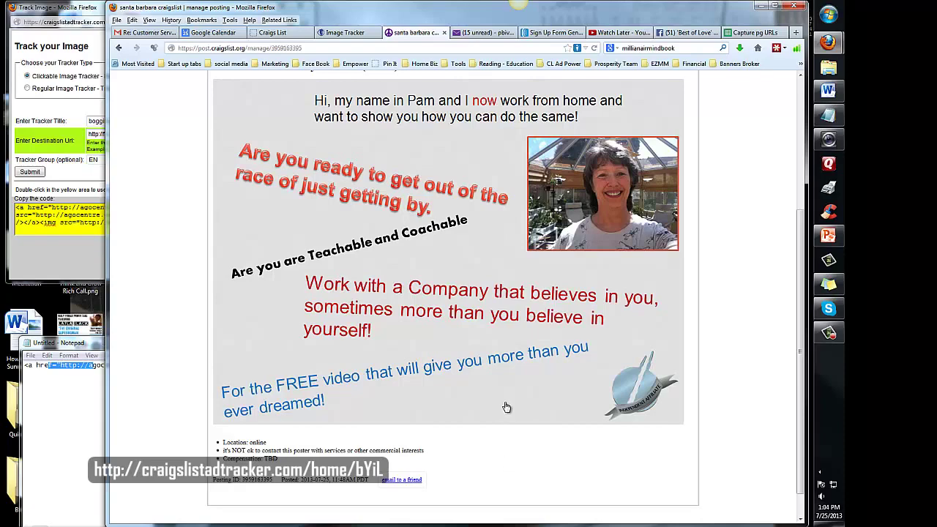
pyautogui.scroll(2, 484, 396)
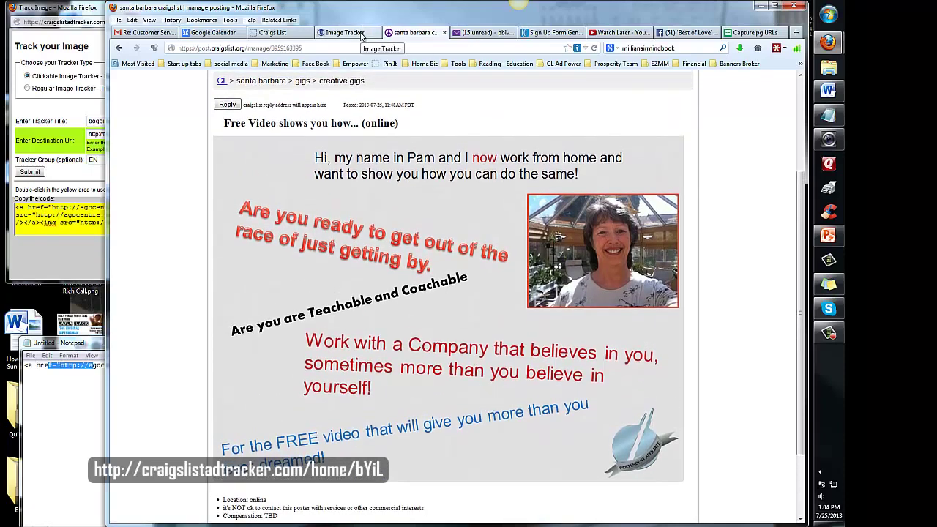
# Step: Refresh the image tracker list to show the bogging round-robin rotator among the others
pyautogui.click(361, 34)
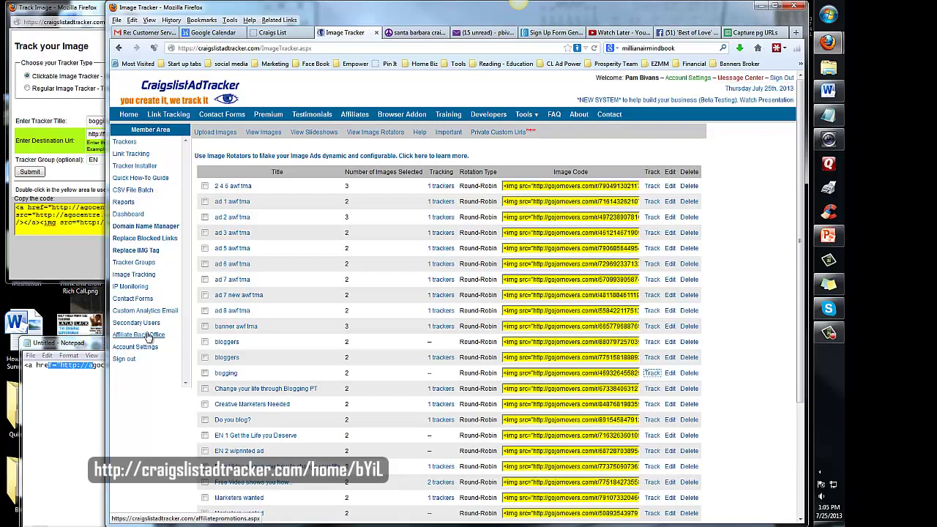
pyautogui.click(149, 336)
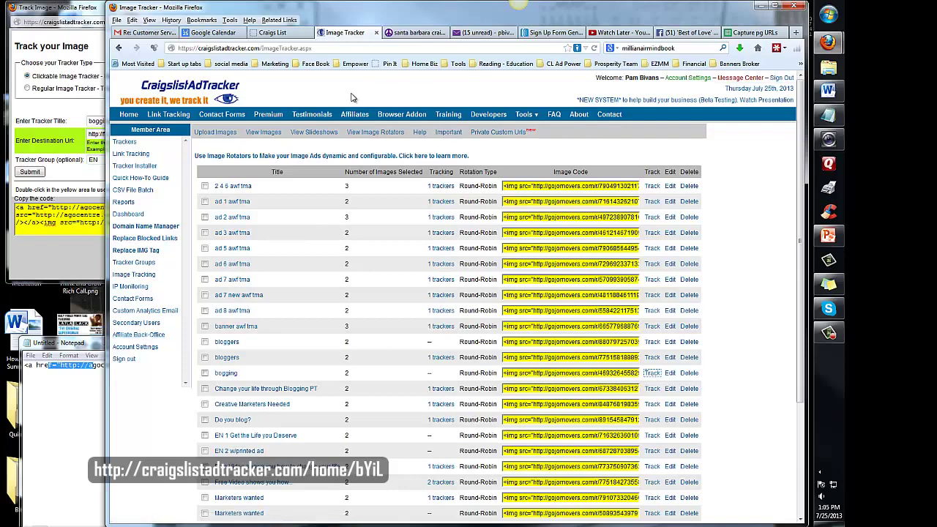